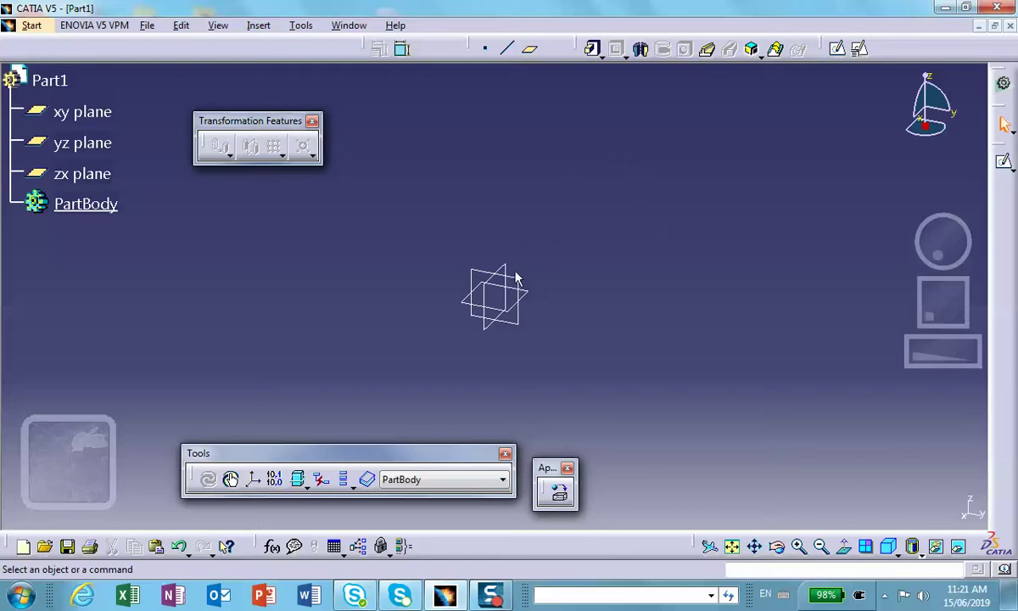
# - Open a sketch on the zx plane and draw a rectangle centred on the origin, about 2.55 in high
pyautogui.click(1007, 165)
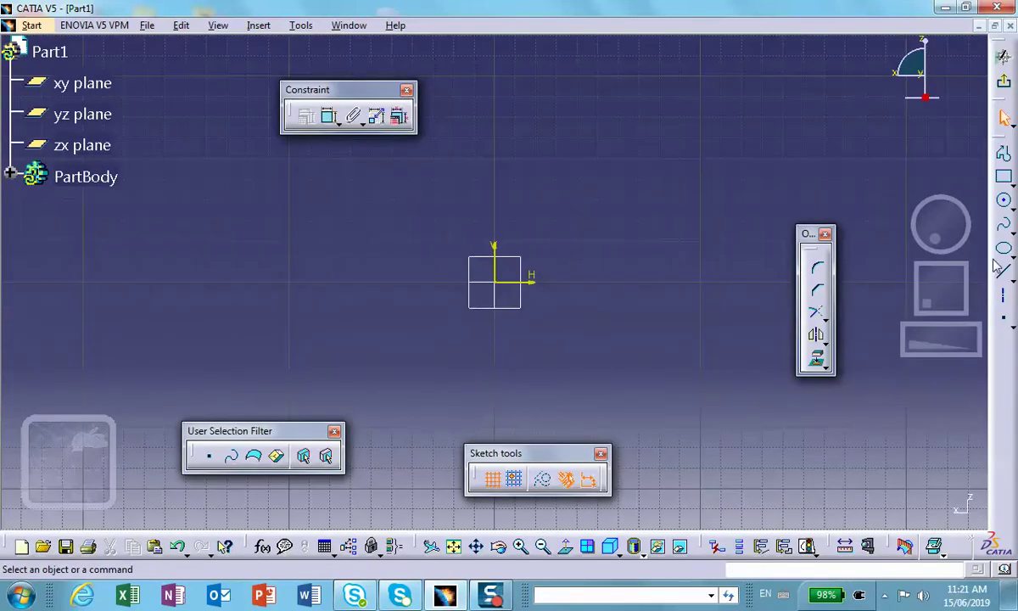
pyautogui.click(1009, 186)
pyautogui.click(950, 191)
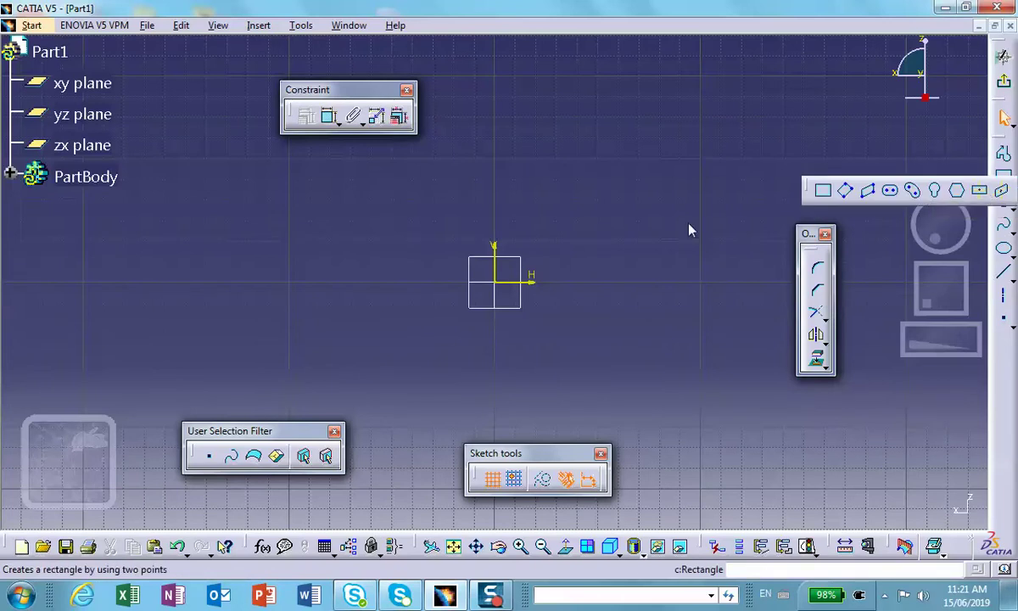
pyautogui.click(494, 281)
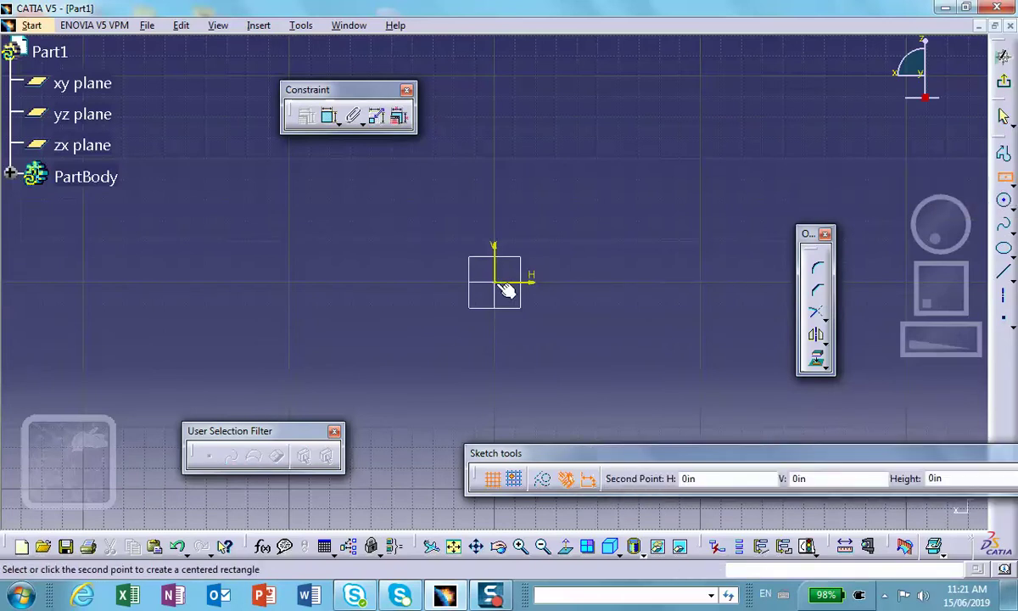
pyautogui.click(572, 349)
pyautogui.click(677, 223)
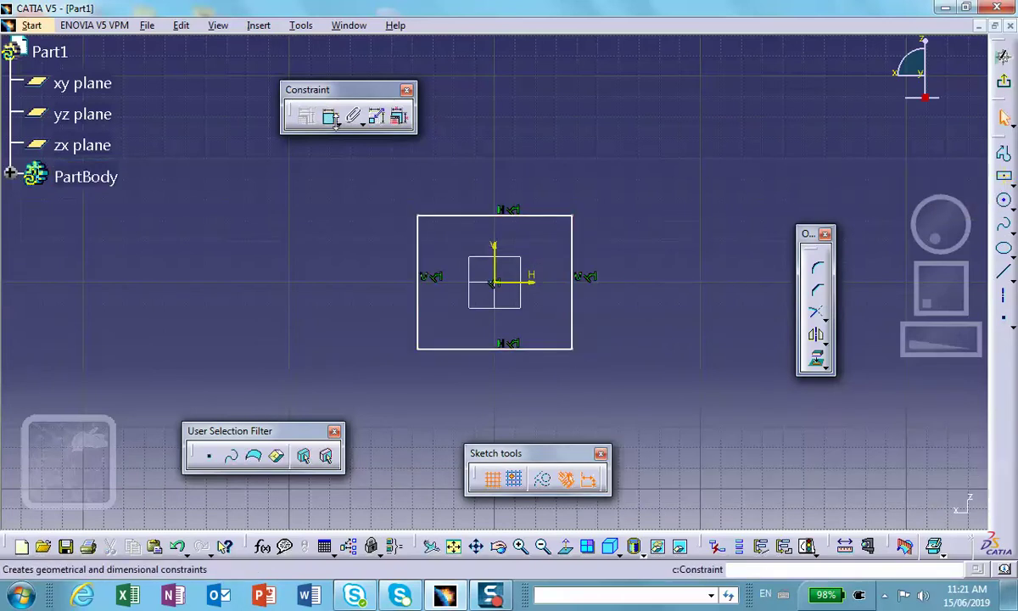
# - Add dimensional constraints for the width and the height of the centred rectangle
pyautogui.click(328, 119)
pyautogui.click(356, 137)
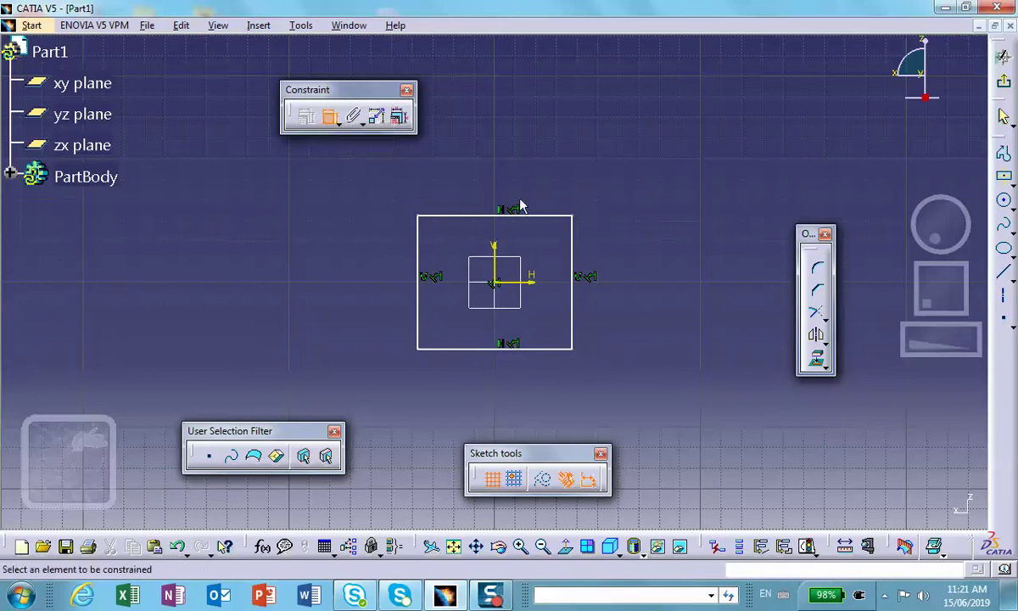
pyautogui.click(538, 223)
pyautogui.click(531, 159)
pyautogui.click(576, 232)
pyautogui.click(637, 252)
# - Set the rectangle's height and width to 1 in each and exit the sketch
pyautogui.doubleClick(638, 252)
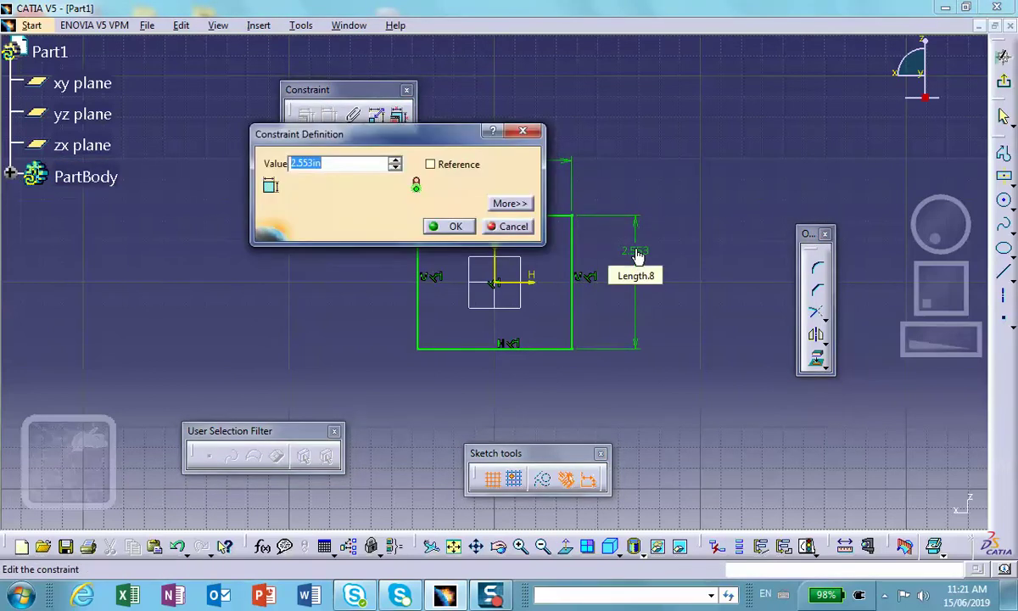
pyautogui.write('1')
pyautogui.click(449, 226)
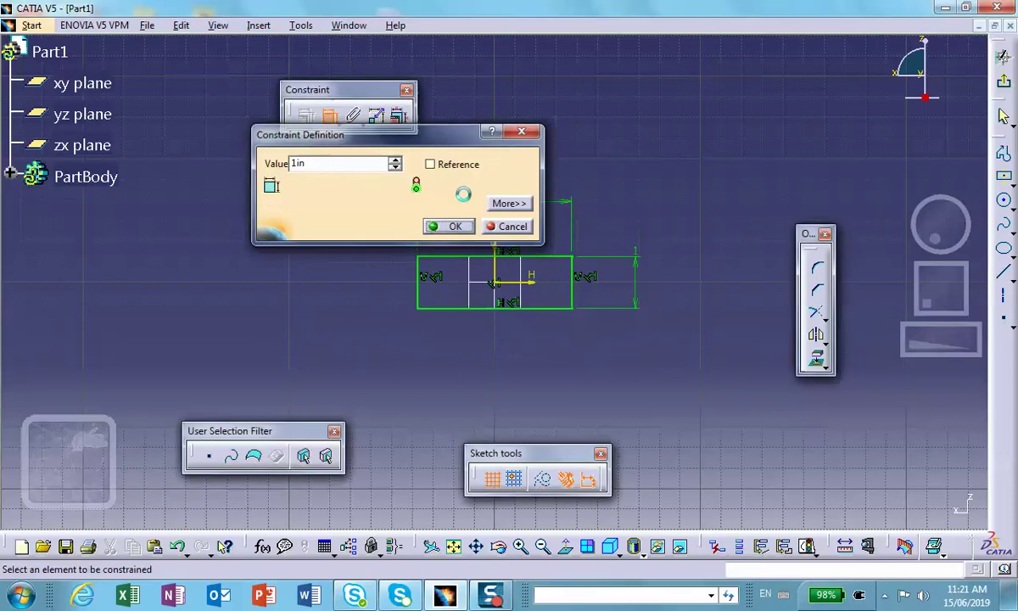
pyautogui.doubleClick(530, 202)
pyautogui.write('1')
pyautogui.click(465, 233)
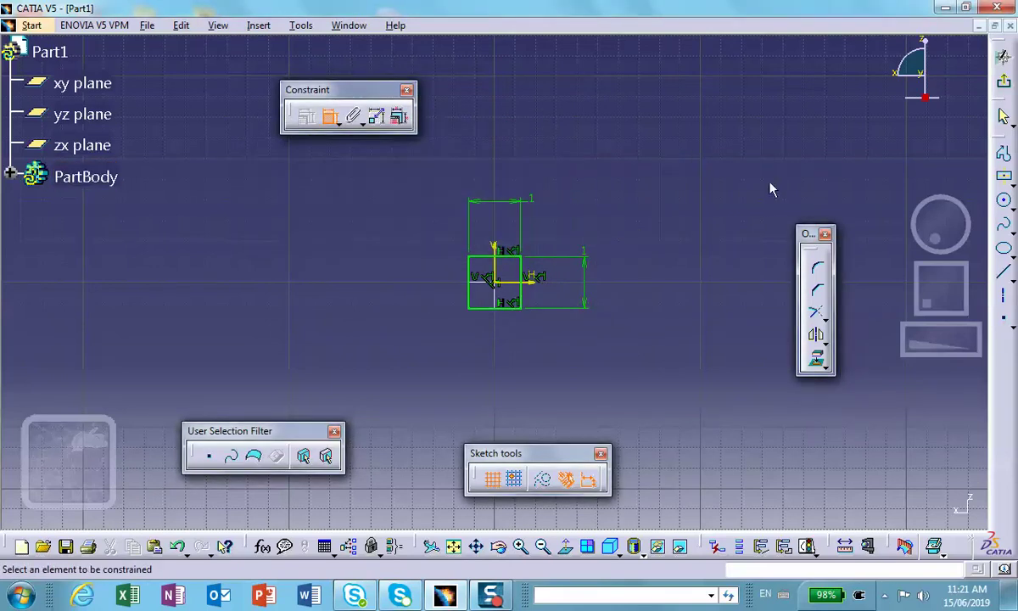
pyautogui.click(1003, 57)
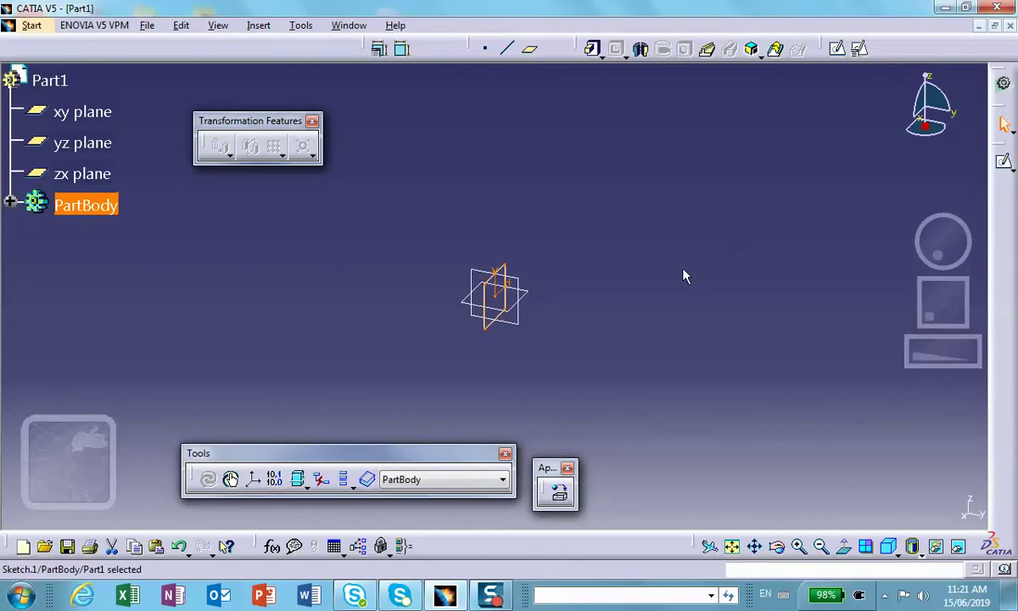
# - Pad the square sketch with a length of 2.5 in and mirrored extent
pyautogui.moveTo(584, 208); pyautogui.dragTo(607, 68, button='middle')
pyautogui.click(593, 48)
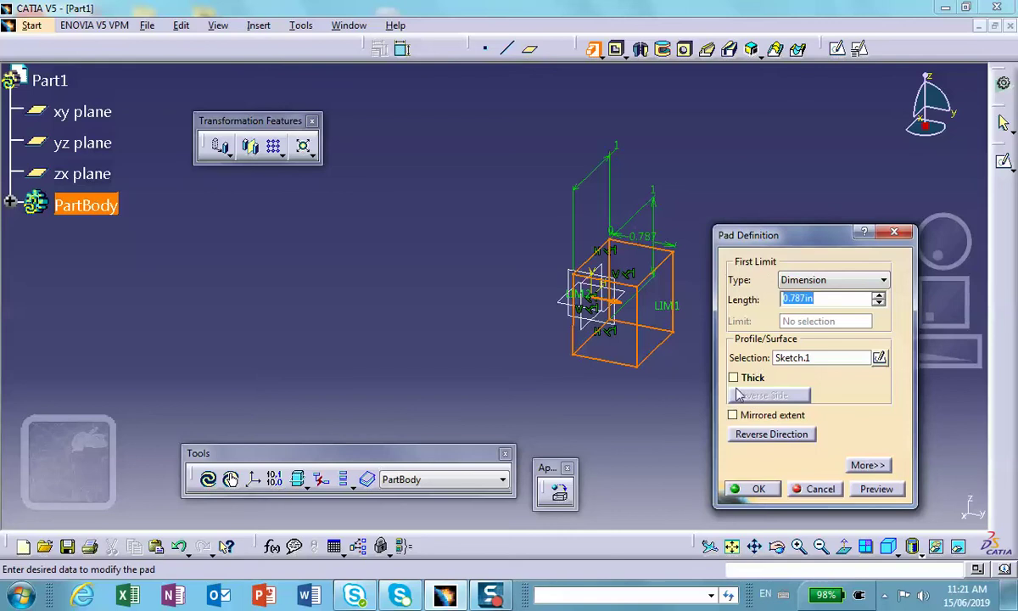
pyautogui.click(732, 416)
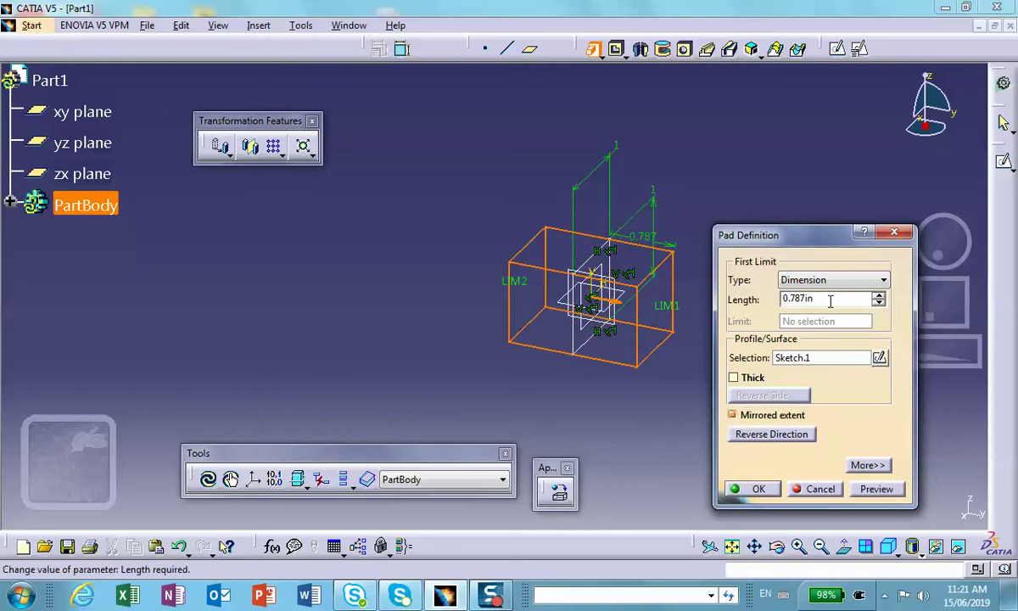
pyautogui.write('2.5')
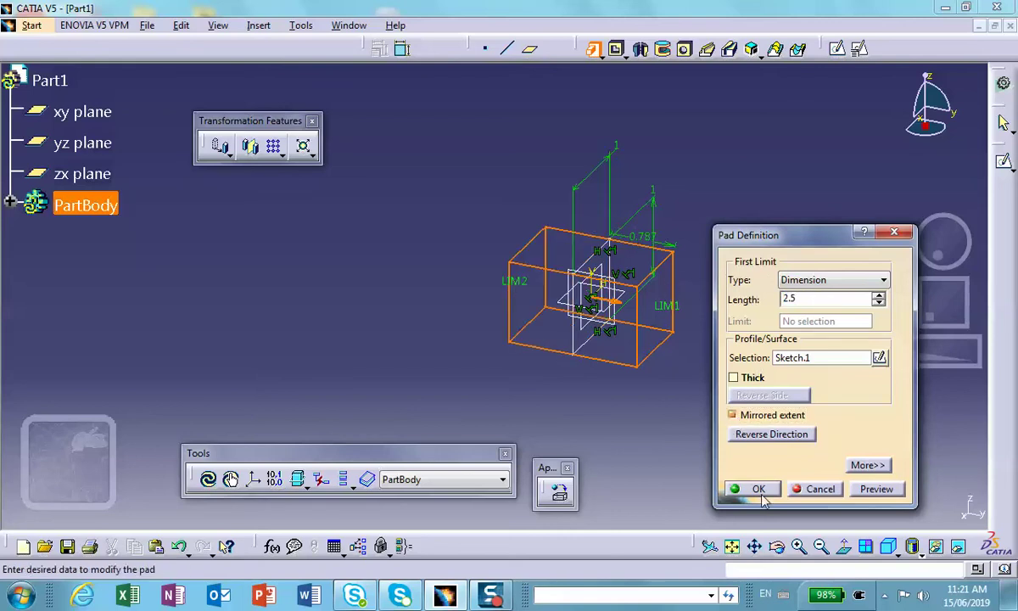
pyautogui.click(761, 490)
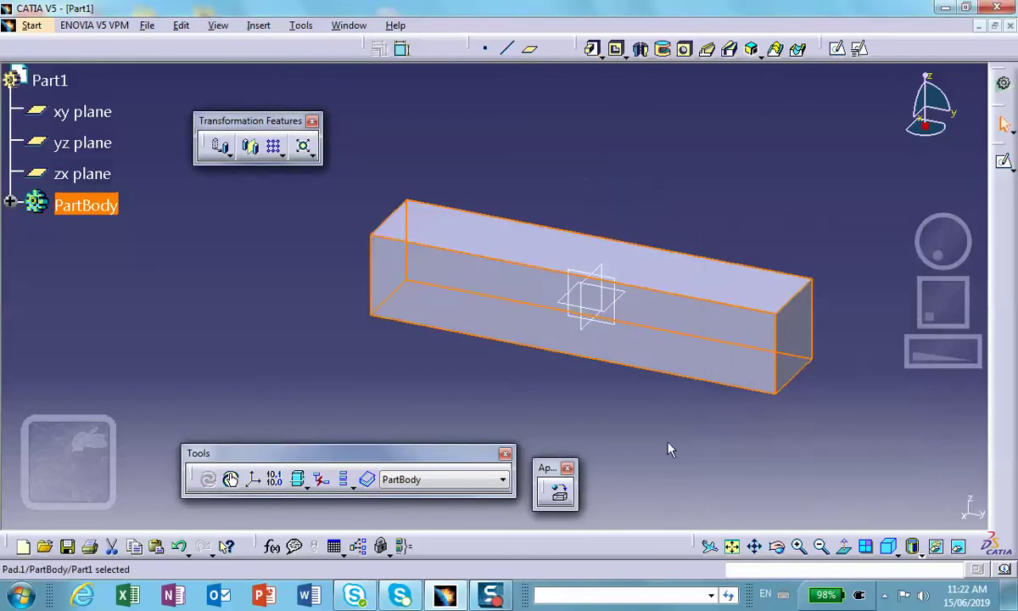
# - Apply the Steel material from the metal catalog to Part1
pyautogui.moveTo(634, 427); pyautogui.dragTo(562, 427, button='middle')
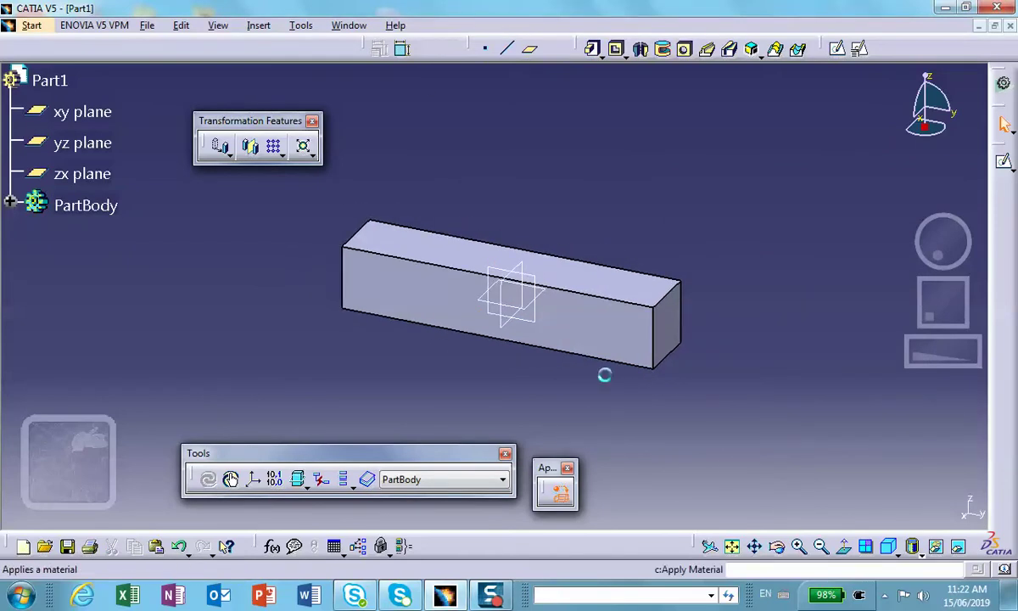
pyautogui.click(559, 492)
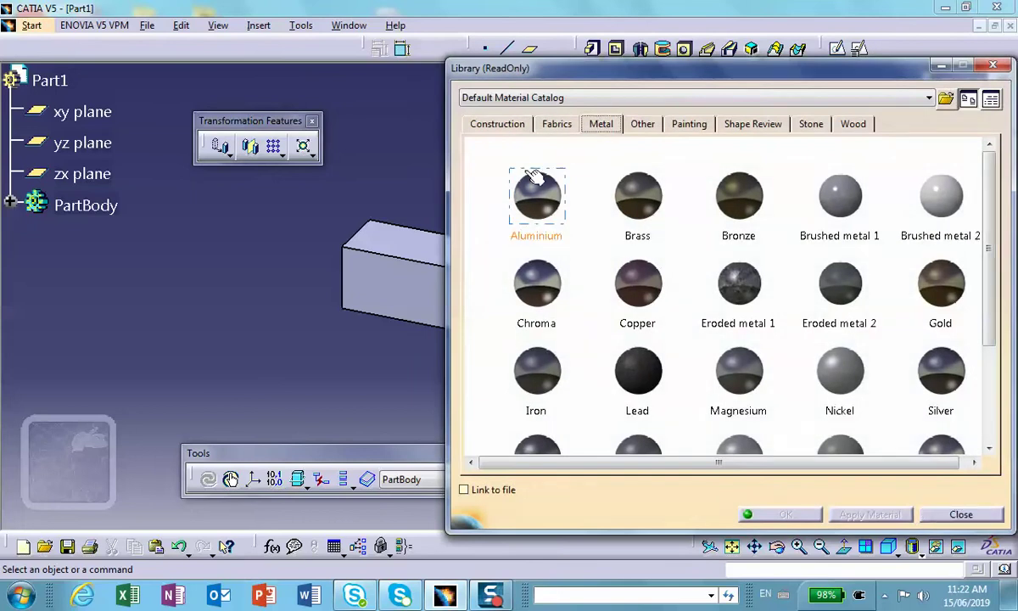
pyautogui.scroll(-3, 929, 166)
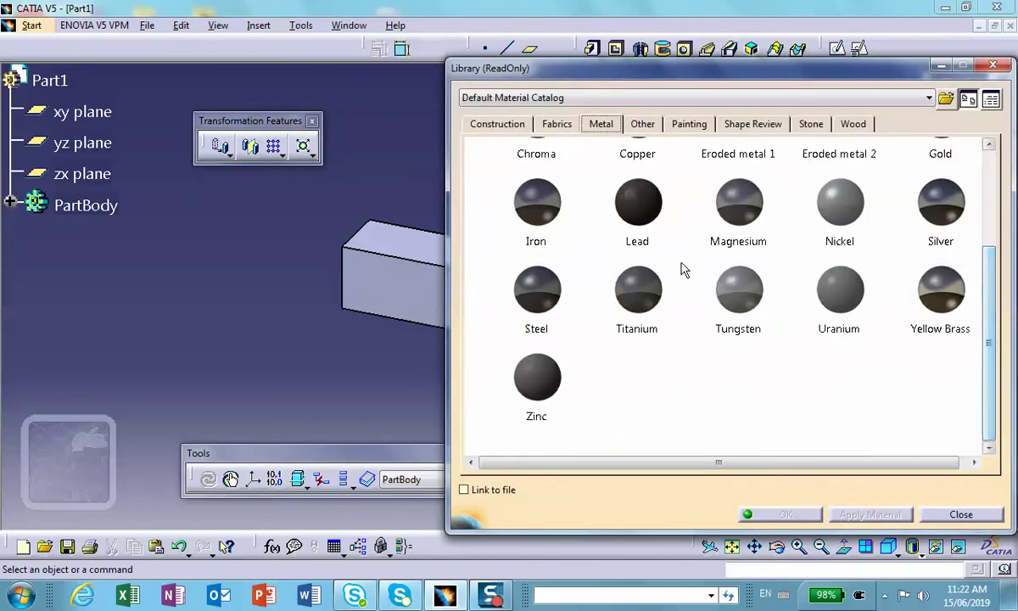
pyautogui.click(536, 289)
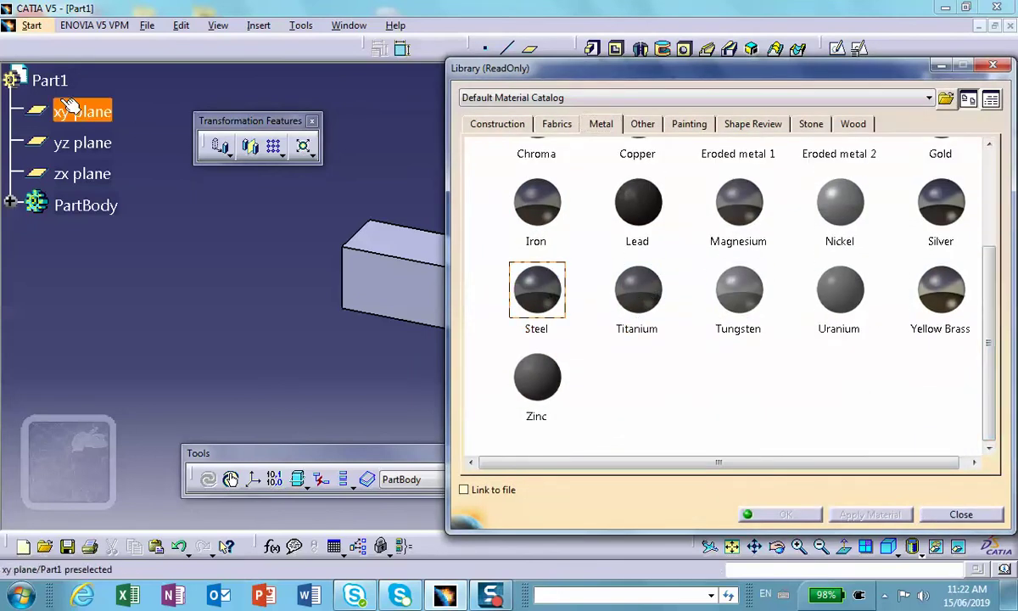
pyautogui.click(786, 515)
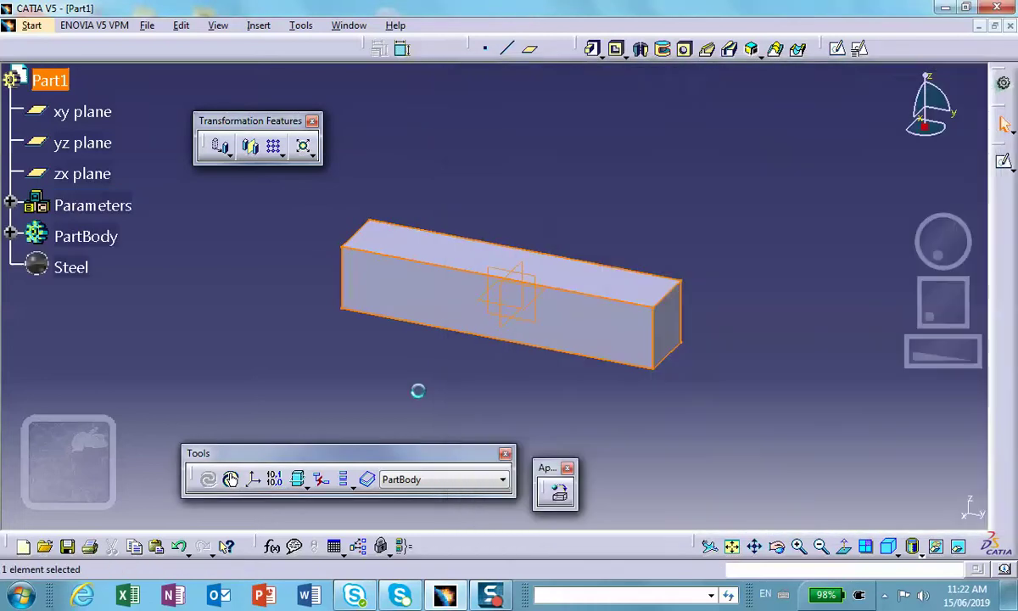
# - Save the part as Part1.CATPart in a new folder named temp-effect on the Desktop
pyautogui.click(30, 26)
pyautogui.moveTo(136, 17)
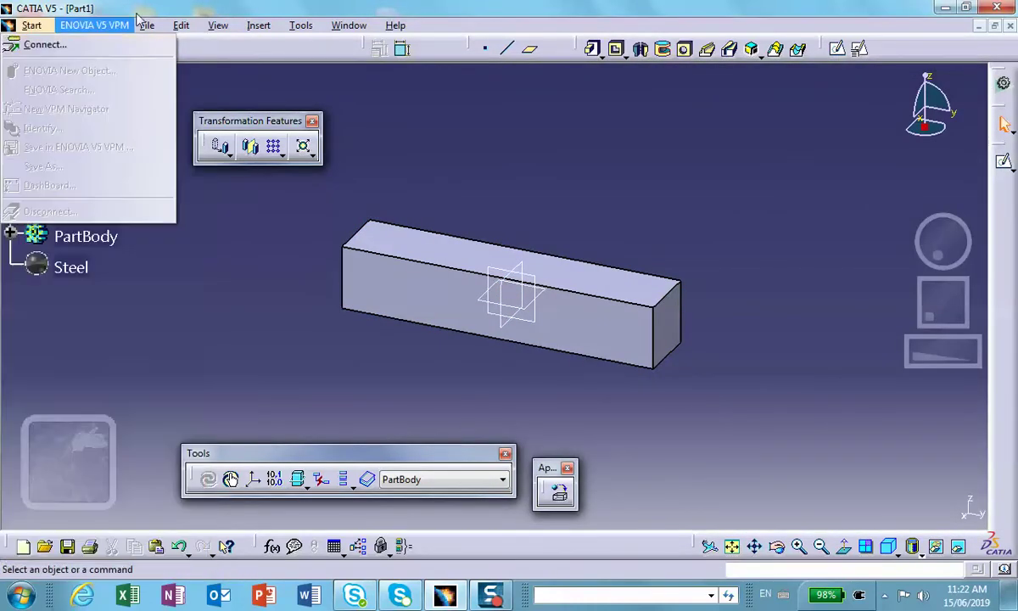
pyautogui.click(97, 194)
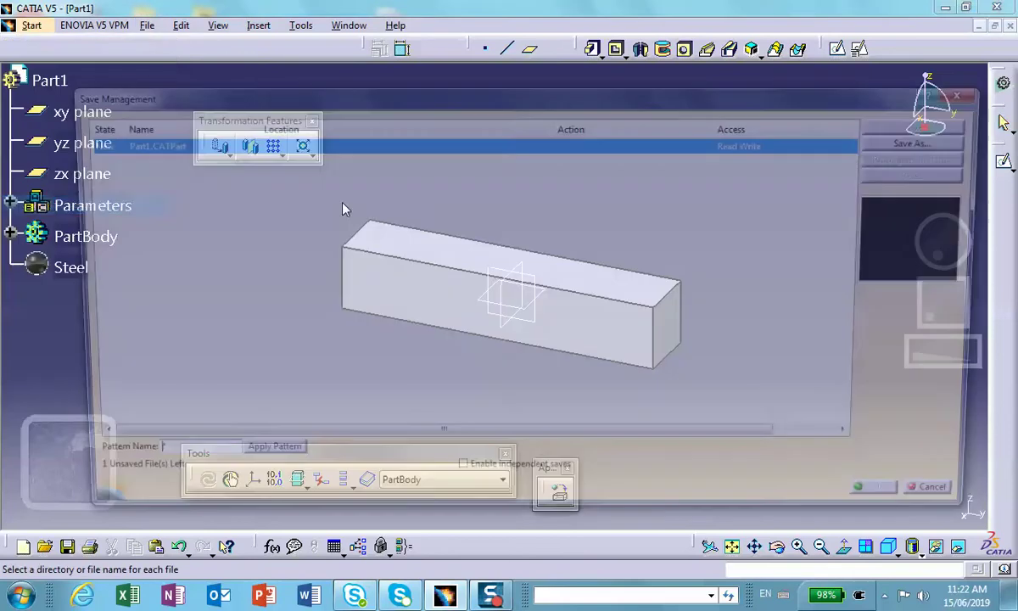
pyautogui.click(915, 142)
pyautogui.click(297, 212)
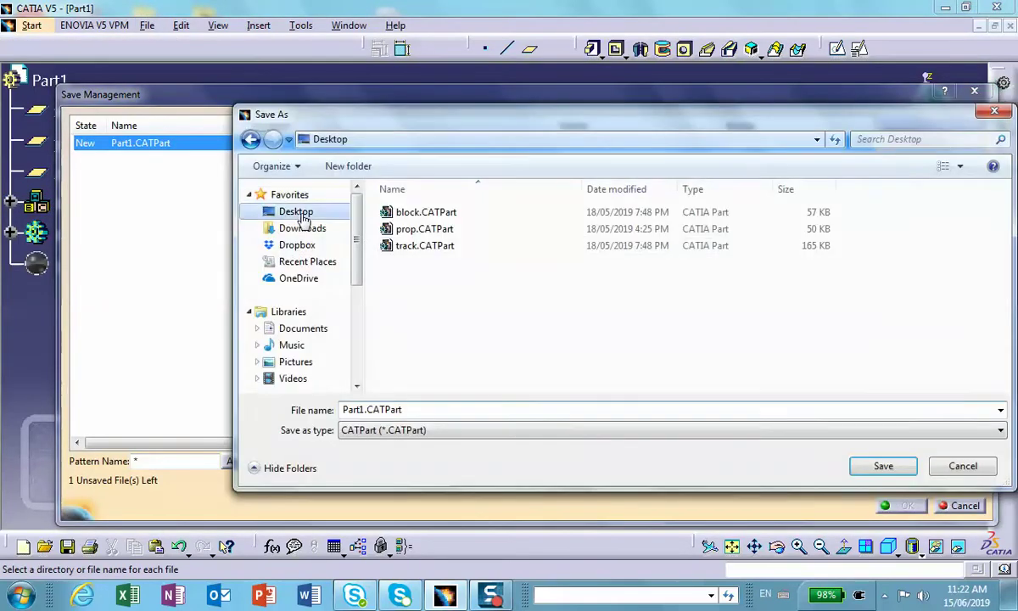
pyautogui.click(348, 166)
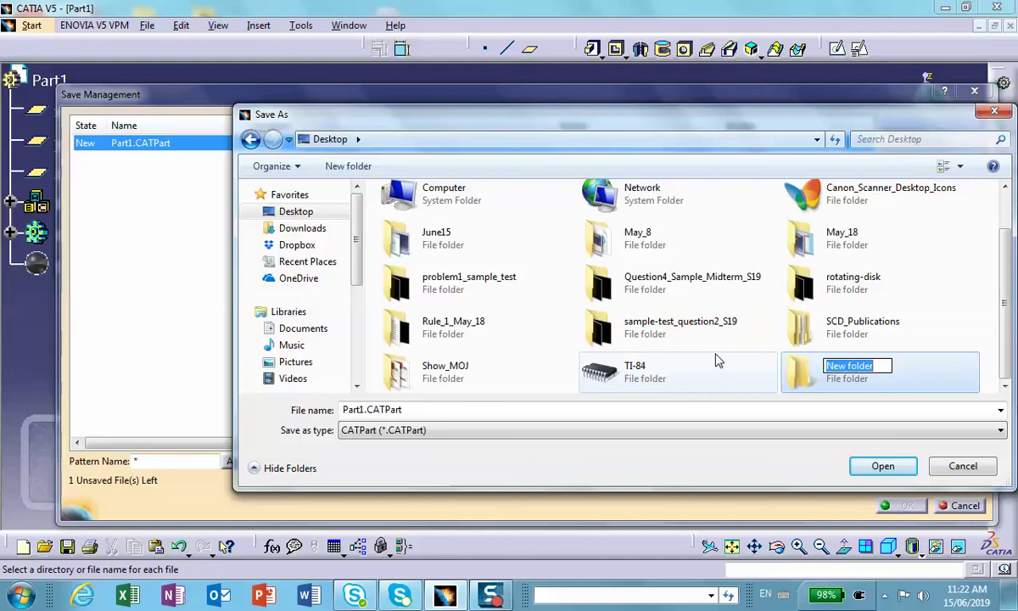
pyautogui.write('te')
pyautogui.write('mo')
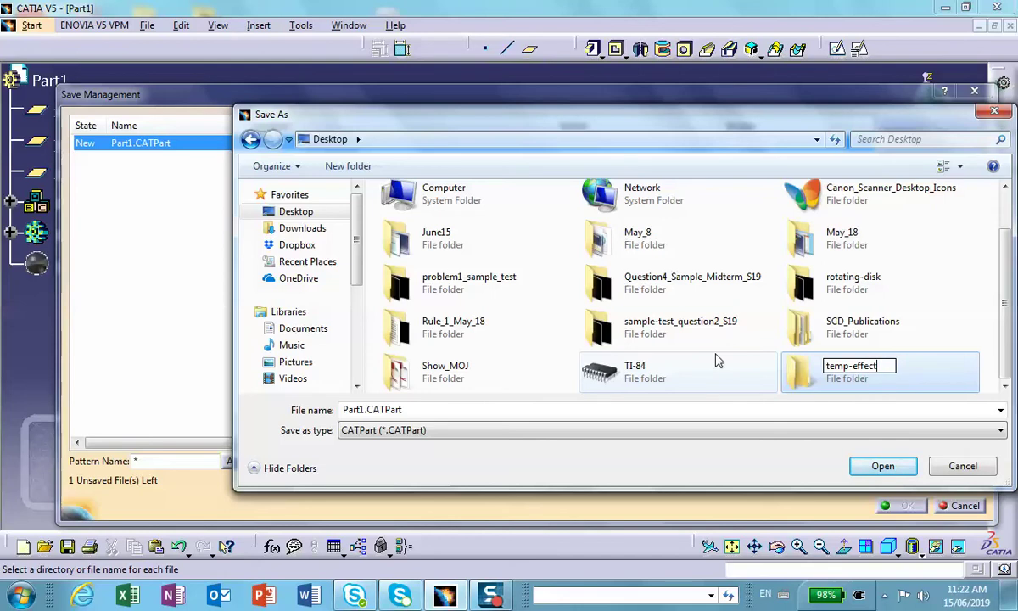
pyautogui.click(880, 467)
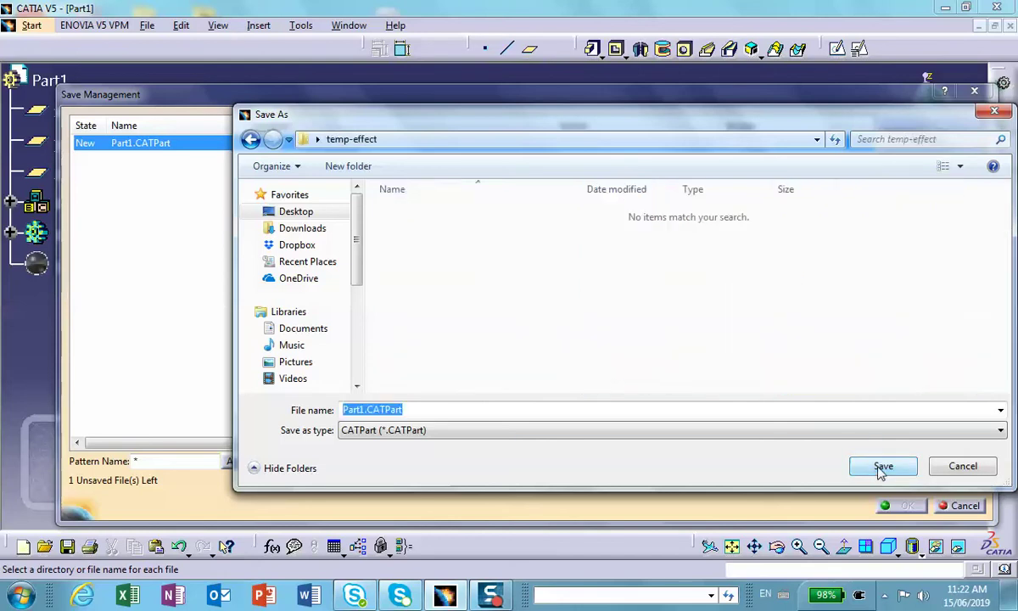
pyautogui.click(881, 472)
pyautogui.click(897, 504)
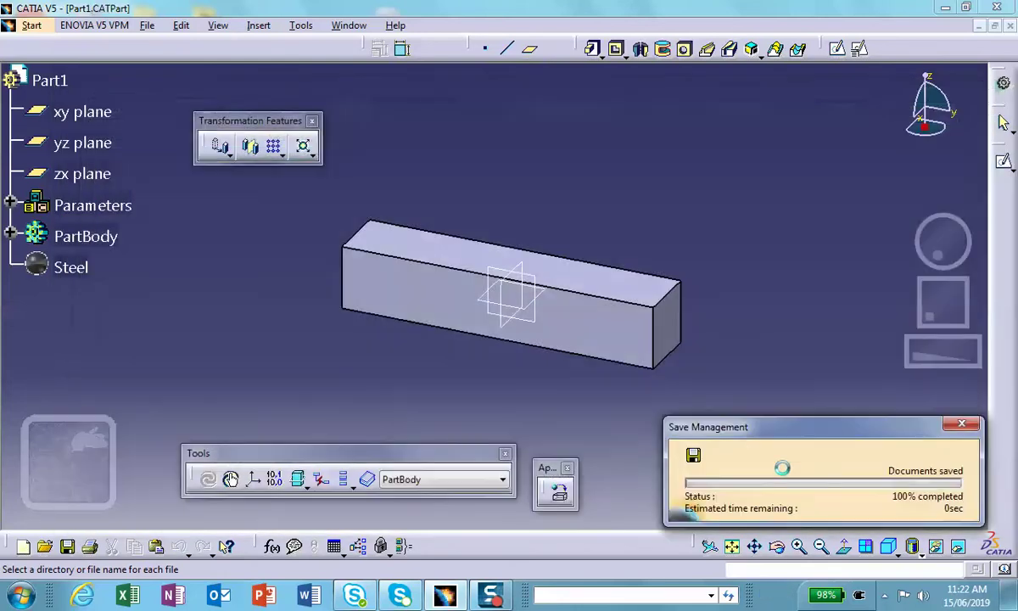
# - Switch to the Generative Structural Analysis workbench and create a Static Analysis case for the part
pyautogui.click(32, 26)
pyautogui.moveTo(172, 226)
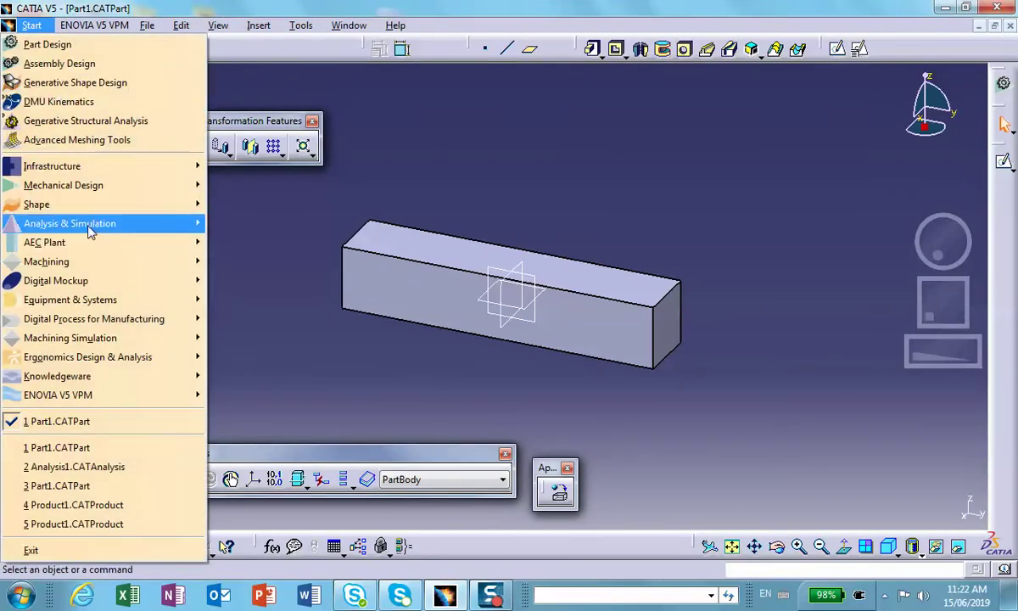
pyautogui.click(236, 242)
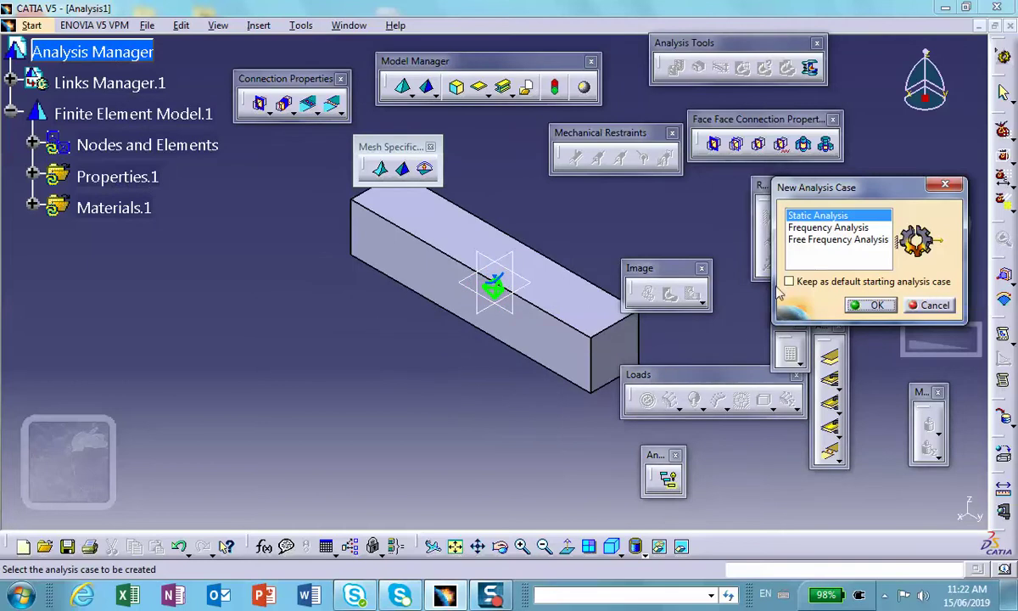
pyautogui.click(871, 305)
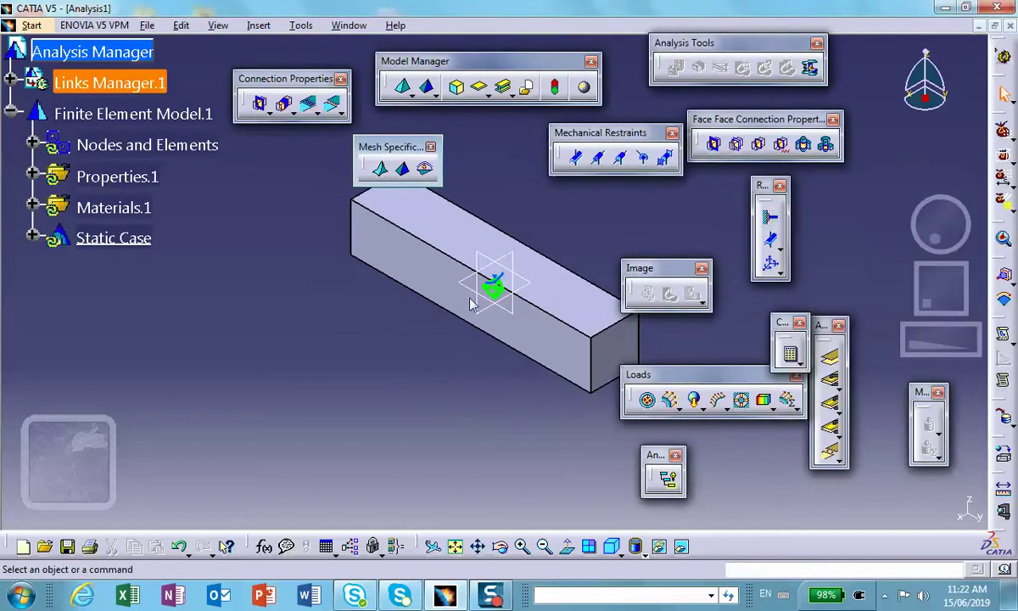
# - Review the global meshing parameters of Part1's OCTREE tetrahedron mesh and accept them
pyautogui.click(34, 144)
pyautogui.doubleClick(190, 175)
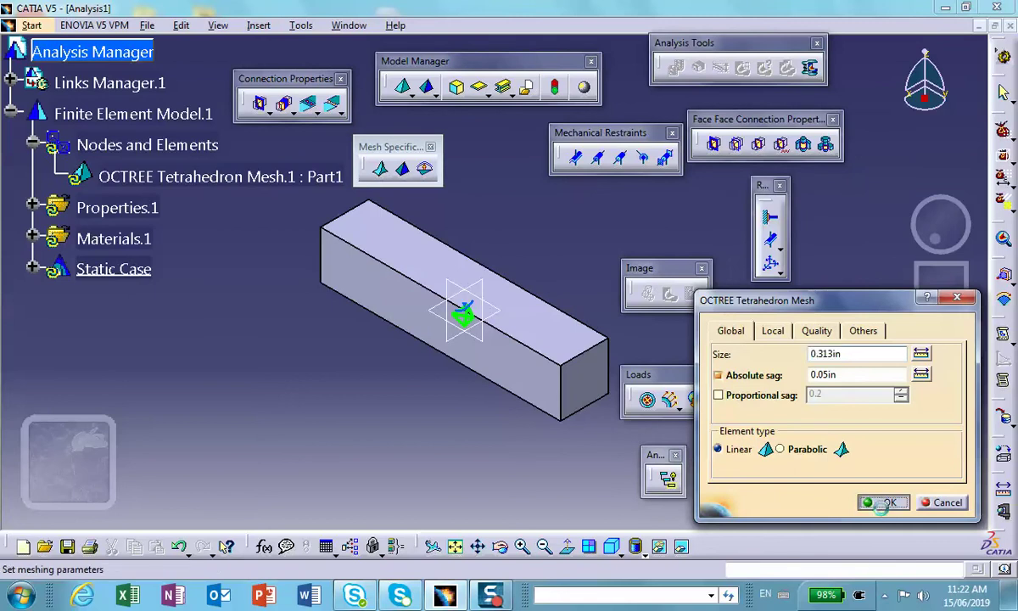
pyautogui.click(884, 505)
# - Clamp both square end faces of the bar
pyautogui.moveTo(345, 368); pyautogui.dragTo(327, 382, button='middle')
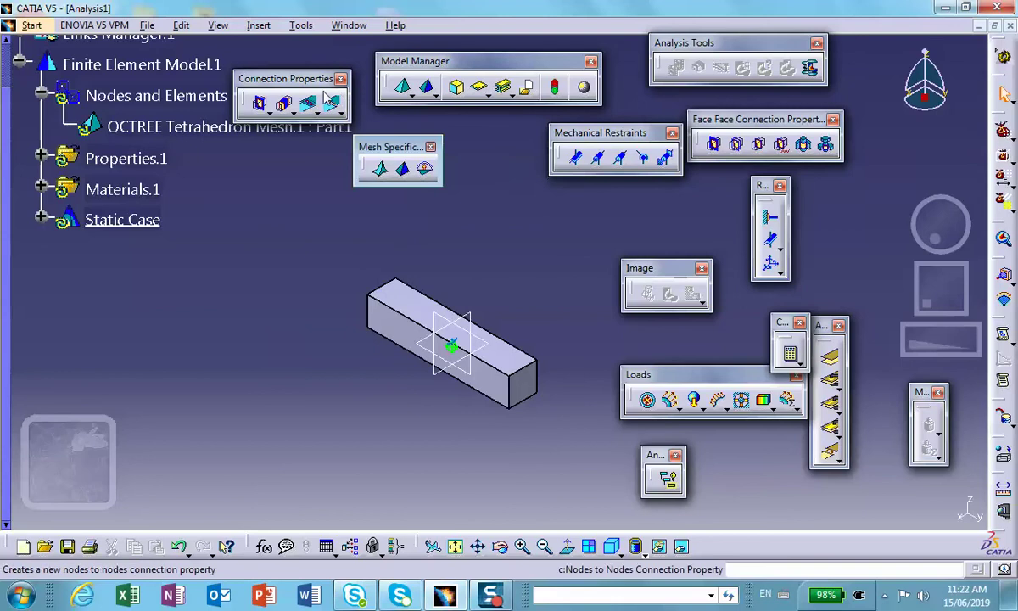
pyautogui.click(769, 217)
pyautogui.click(532, 385)
pyautogui.moveTo(309, 348); pyautogui.dragTo(465, 409, button='middle')
pyautogui.click(464, 409)
pyautogui.click(822, 284)
pyautogui.keyDown('ctrl'); pyautogui.moveTo(566, 391); pyautogui.dragTo(442, 252, button='middle'); pyautogui.keyUp('ctrl')
# - Apply a temperature field load of 400 Cdeg to the whole bar body
pyautogui.moveTo(697, 377); pyautogui.dragTo(504, 213)
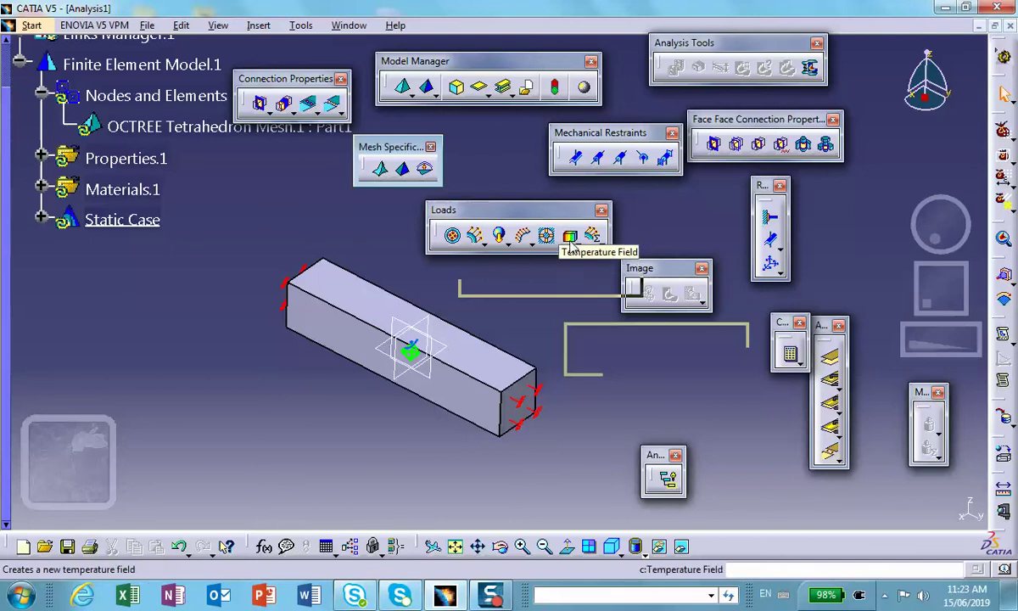
pyautogui.click(570, 239)
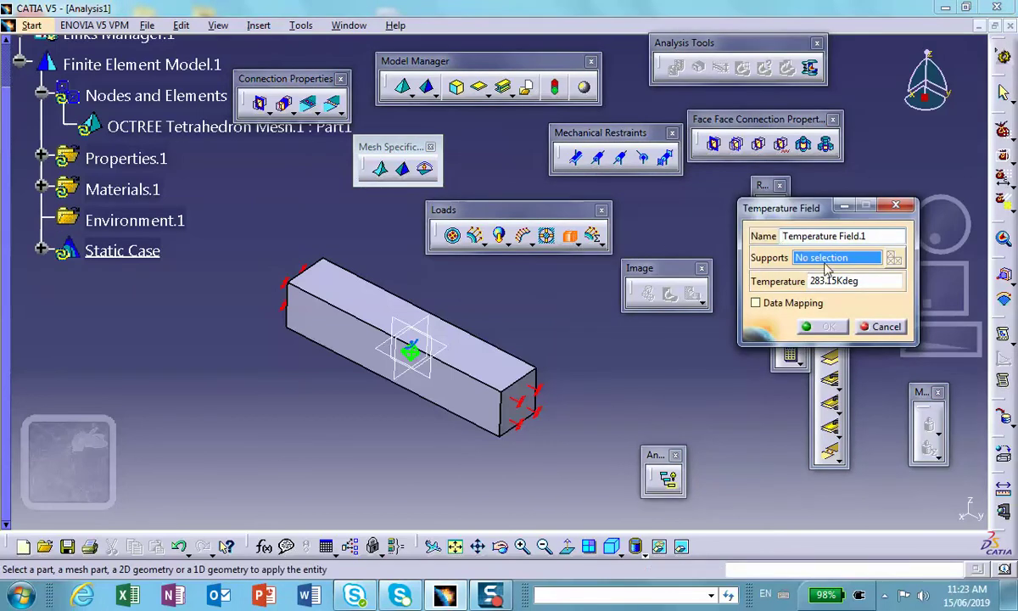
pyautogui.click(364, 301)
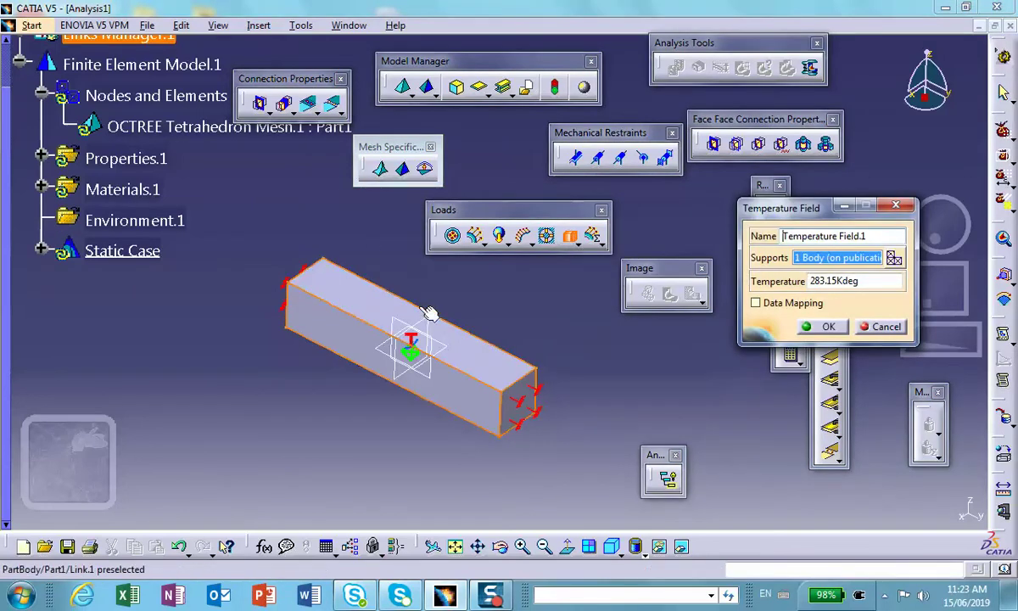
pyautogui.click(820, 280)
pyautogui.press('BackSpace')
pyautogui.write('8')
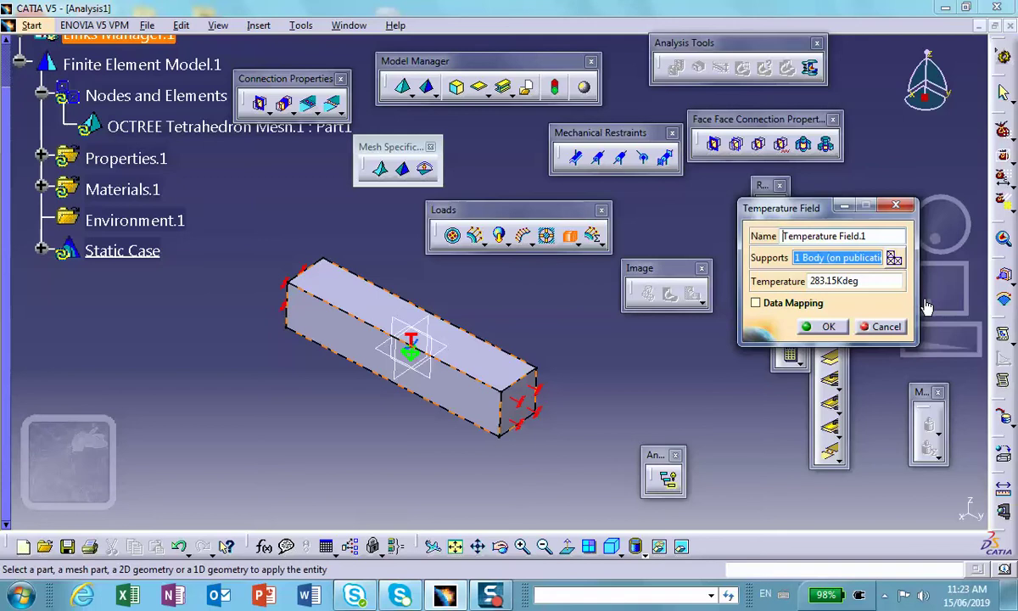
pyautogui.moveTo(859, 281); pyautogui.dragTo(767, 268)
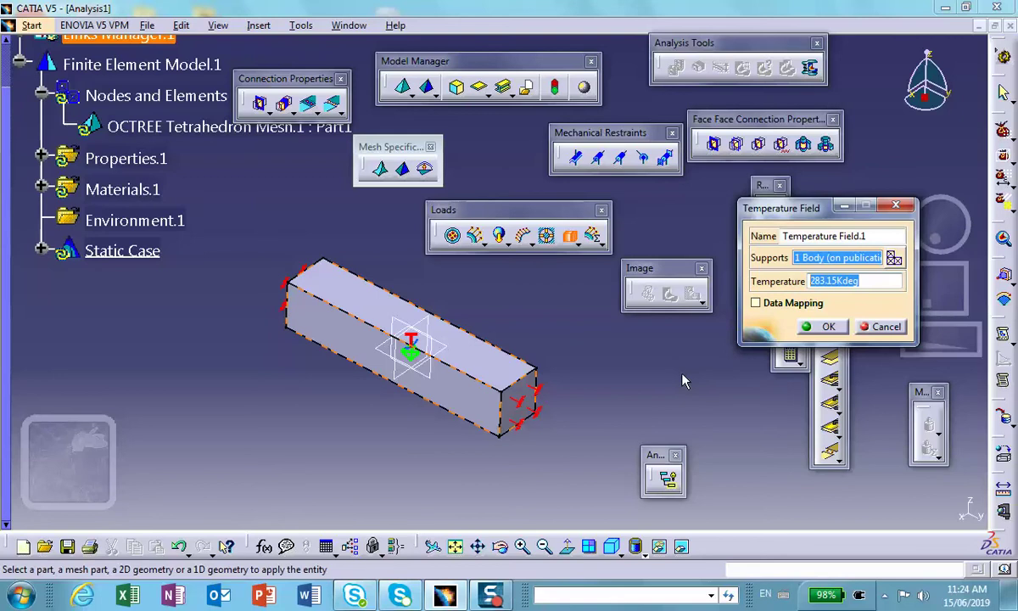
pyautogui.write('400Cdeg')
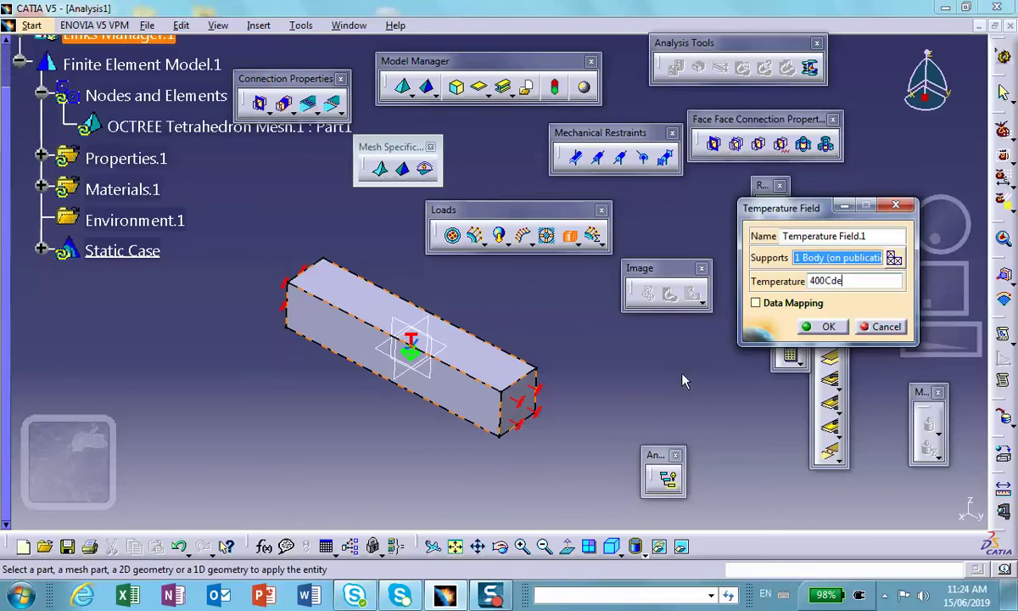
pyautogui.click(827, 327)
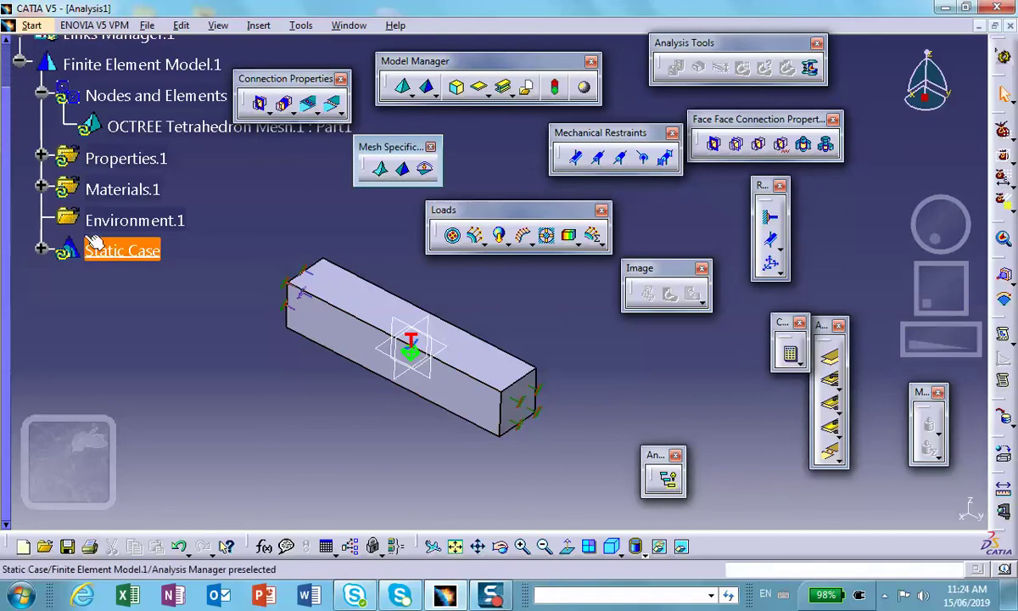
# - Check the temperature field load's definition in the Static Case and compute the static solution
pyautogui.click(40, 250)
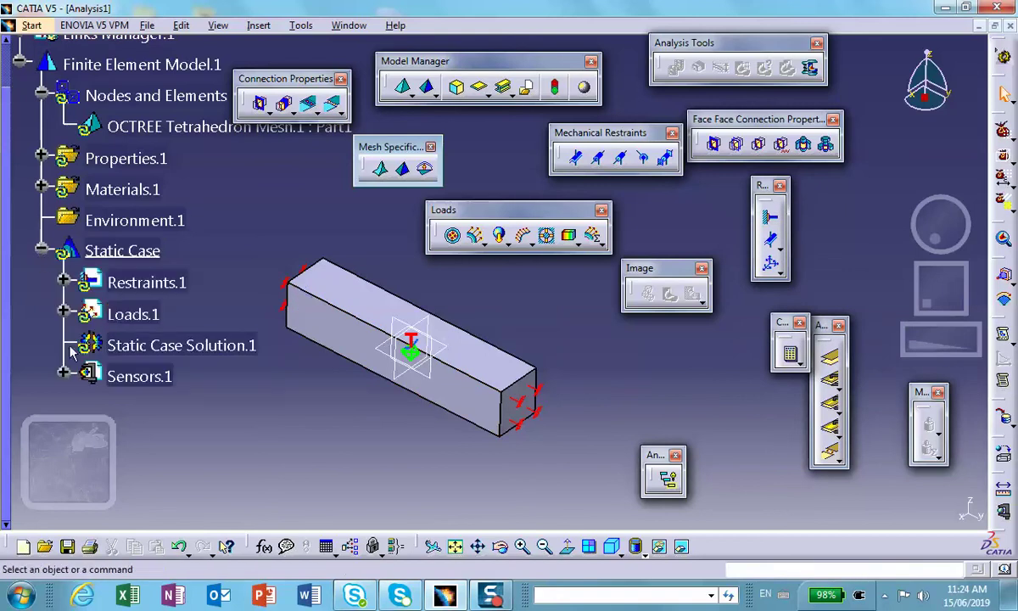
pyautogui.click(63, 313)
pyautogui.doubleClick(174, 345)
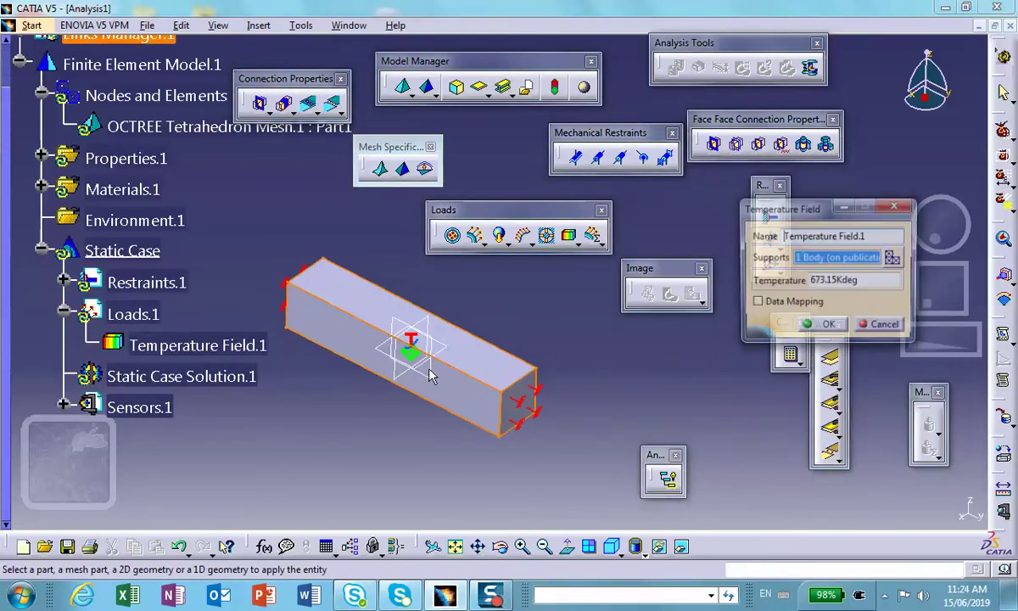
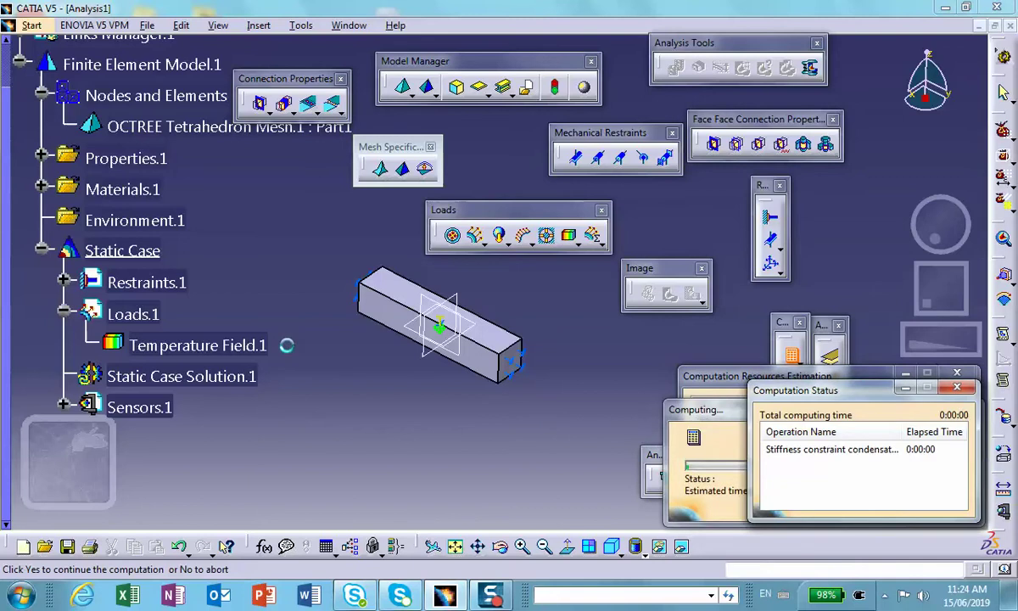
pyautogui.moveTo(274, 234); pyautogui.dragTo(388, 322, button='middle')
pyautogui.moveTo(505, 363); pyautogui.dragTo(473, 305, button='middle')
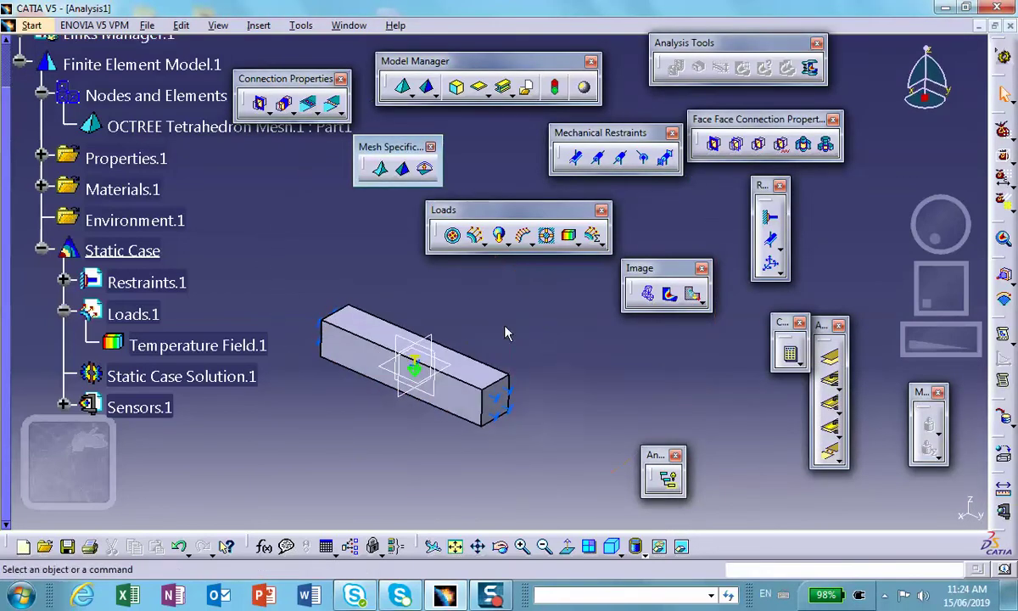
# - Display the deformed mesh of the bar and play an animation of its deformation
pyautogui.click(648, 295)
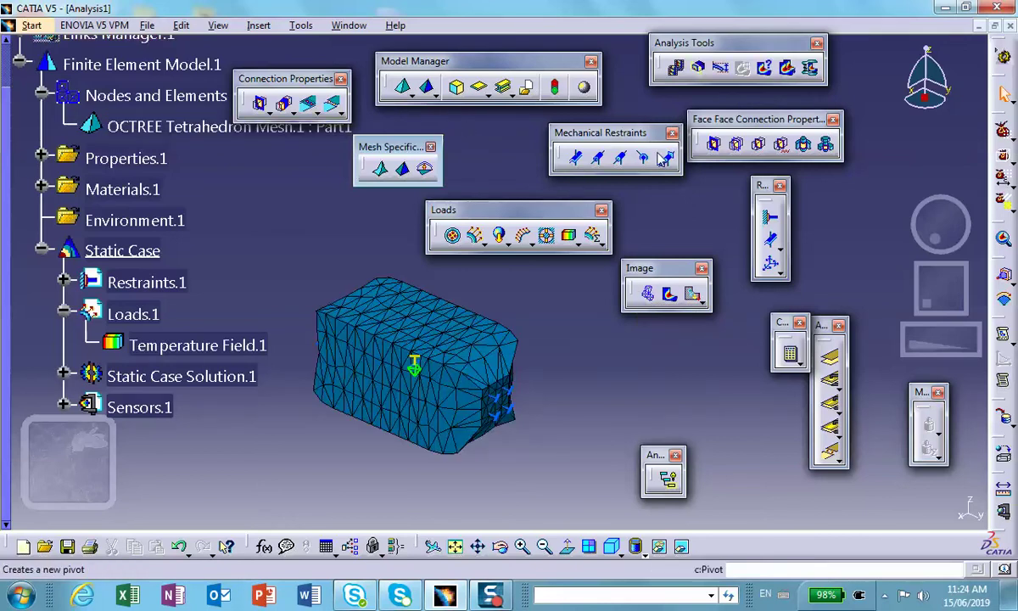
pyautogui.click(677, 70)
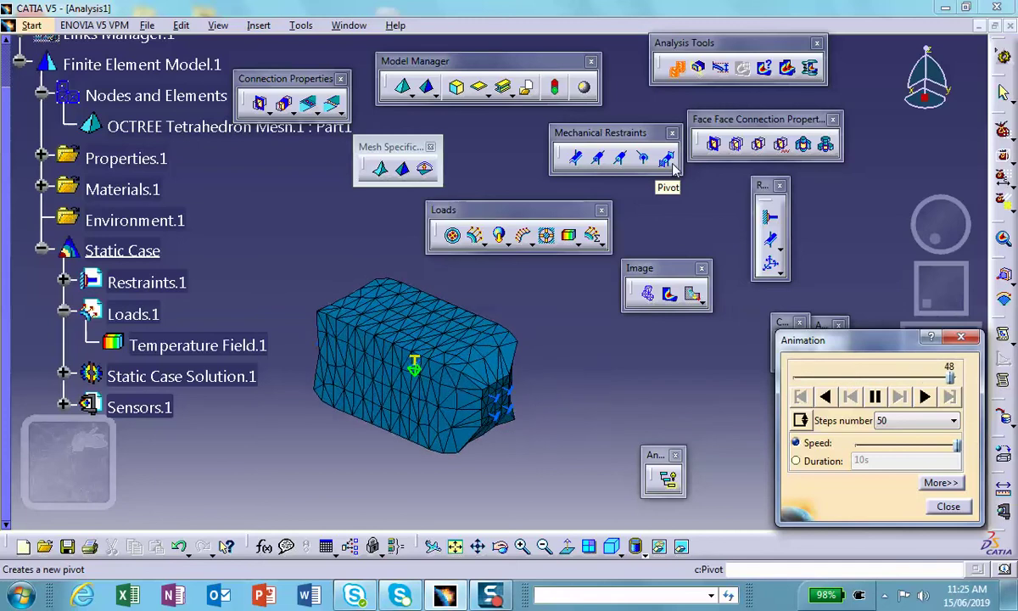
pyautogui.click(948, 507)
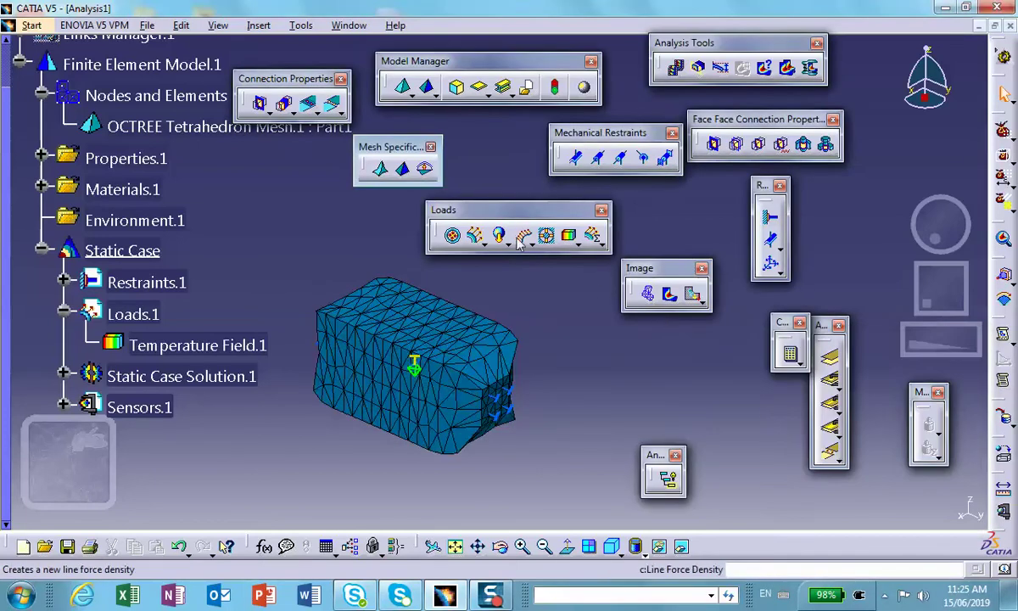
# - Display the Von Mises stress image with shaded colour contours and move the colour scale next to the bar
pyautogui.click(671, 295)
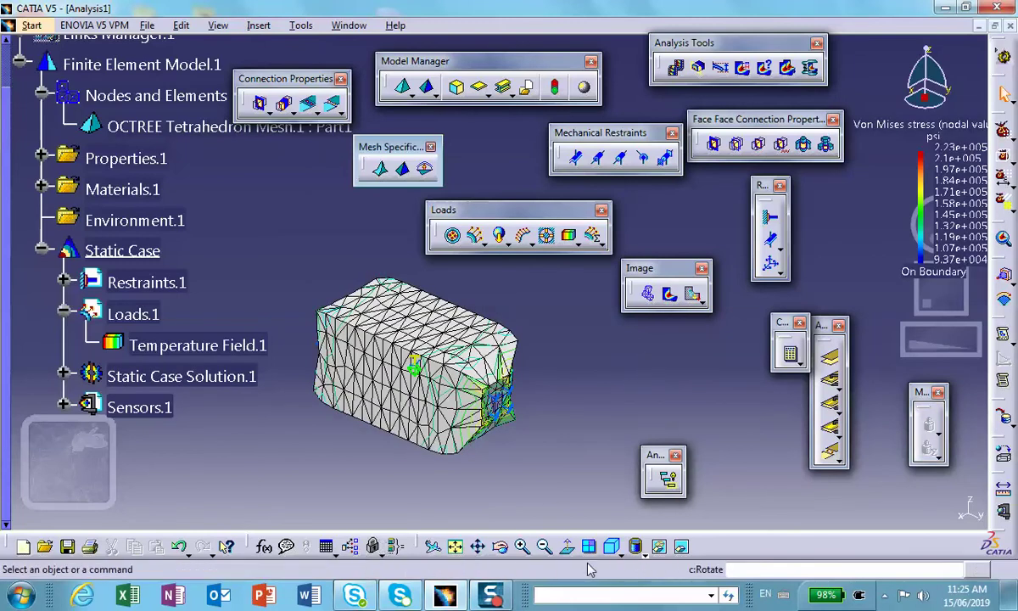
pyautogui.click(638, 546)
pyautogui.click(654, 509)
pyautogui.moveTo(575, 499); pyautogui.dragTo(617, 404, button='middle')
pyautogui.scroll(-2, 543, 407)
pyautogui.moveTo(527, 405); pyautogui.dragTo(437, 369, button='middle')
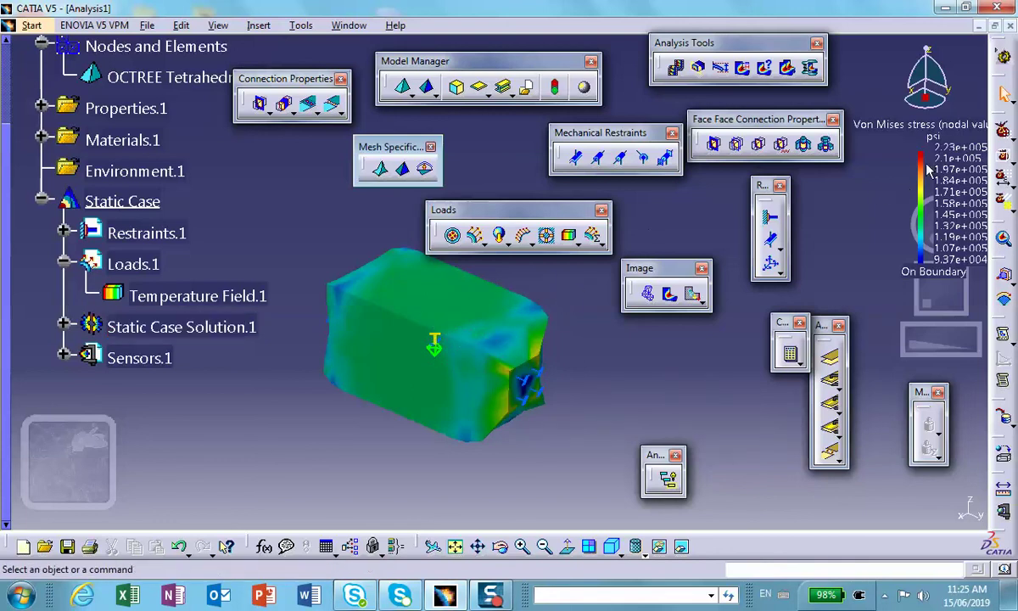
pyautogui.moveTo(904, 186); pyautogui.dragTo(250, 405)
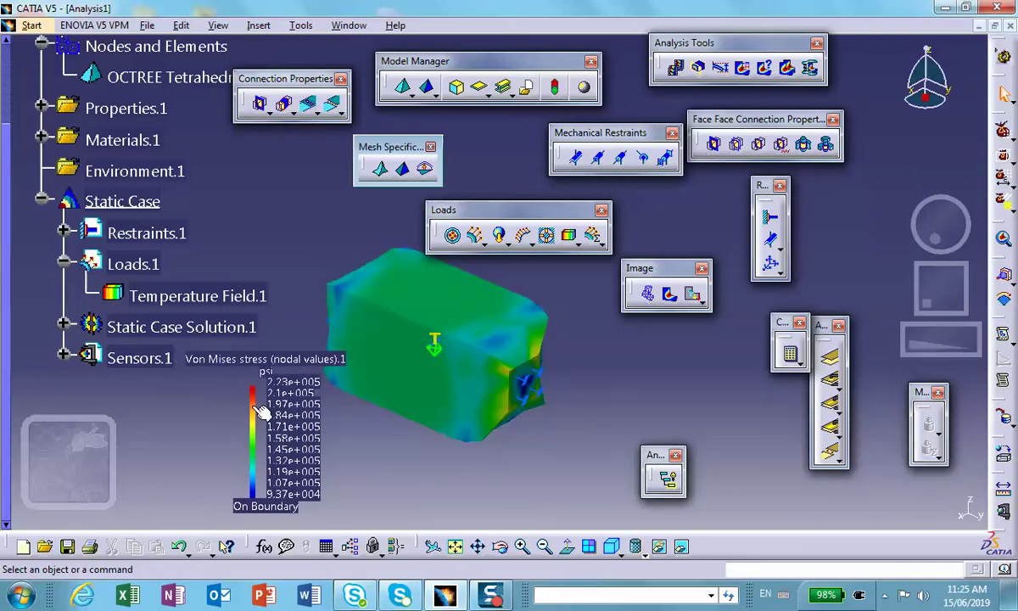
pyautogui.moveTo(431, 375); pyautogui.dragTo(518, 416, button='middle')
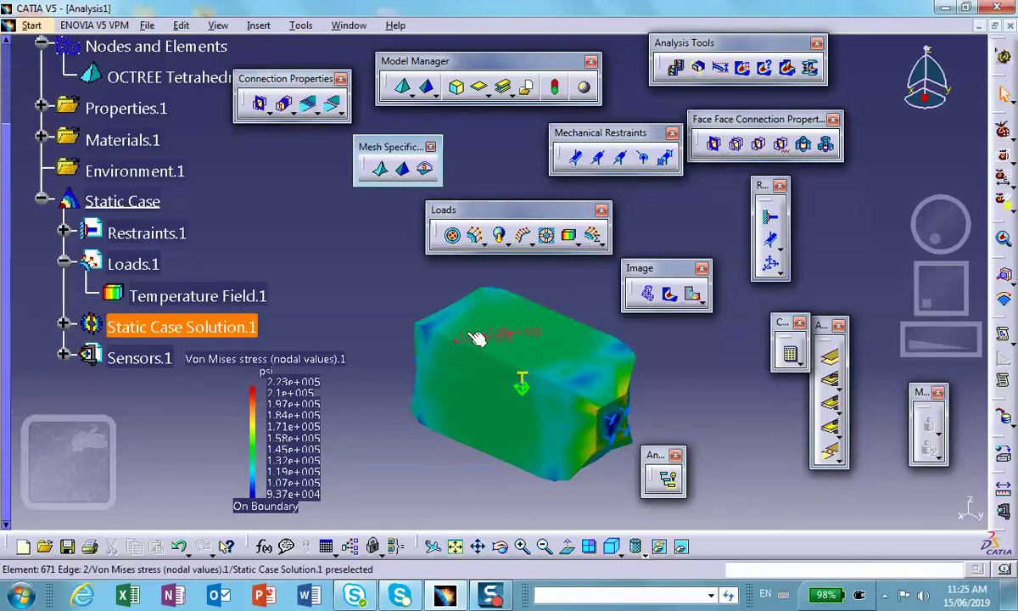
# - Turn off deformation according to displacements in the Von Mises stress image and examine the stresses on the undeformed bar
pyautogui.doubleClick(513, 335)
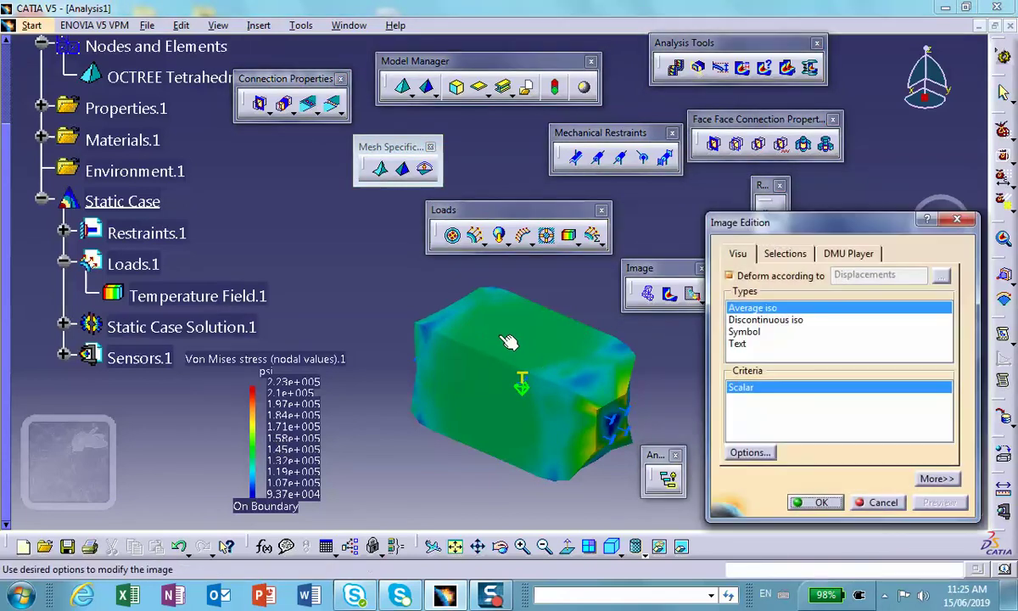
pyautogui.click(729, 276)
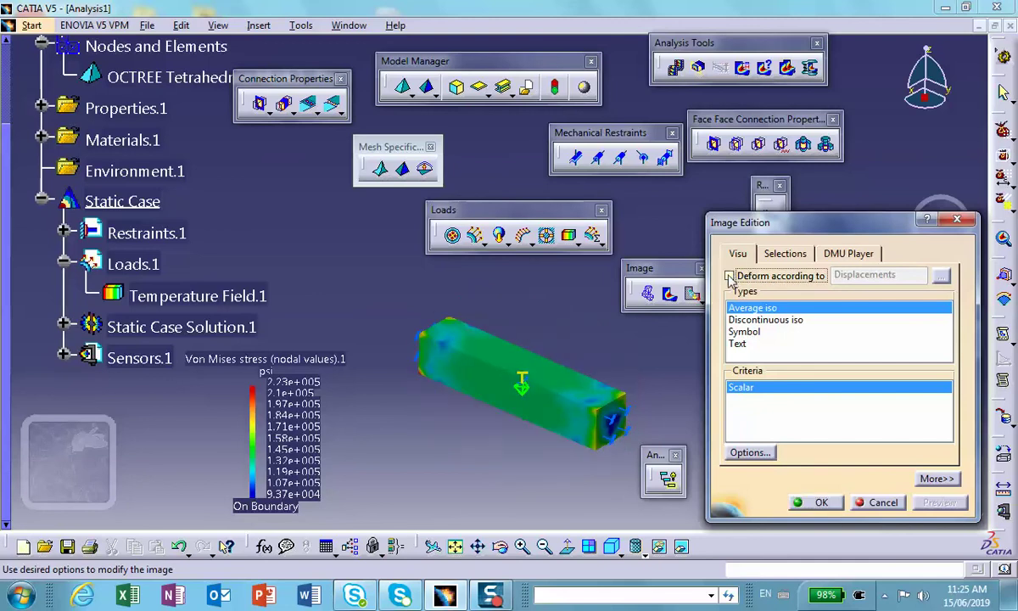
pyautogui.click(810, 502)
pyautogui.moveTo(524, 445); pyautogui.dragTo(526, 301, button='middle')
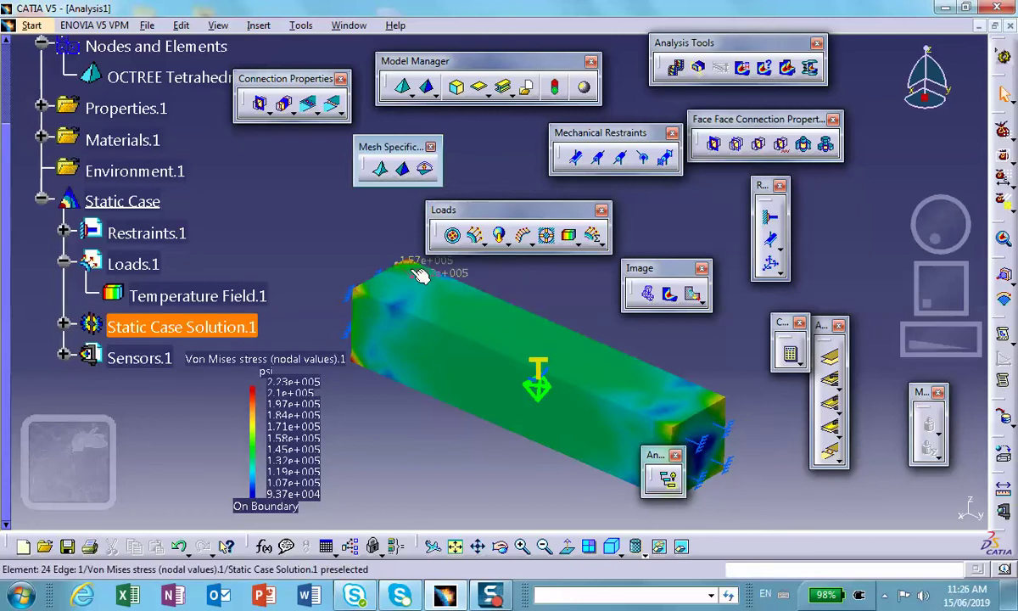
pyautogui.moveTo(395, 289); pyautogui.dragTo(490, 369, button='middle')
pyautogui.click(401, 307)
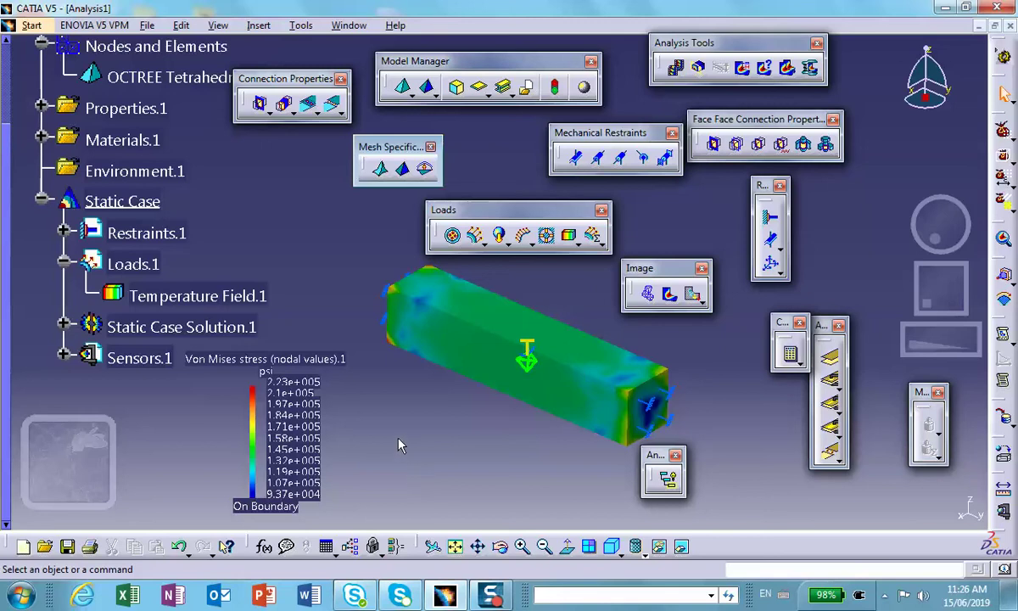
# - Close the Analysis1 document without saving its changes
pyautogui.click(1010, 27)
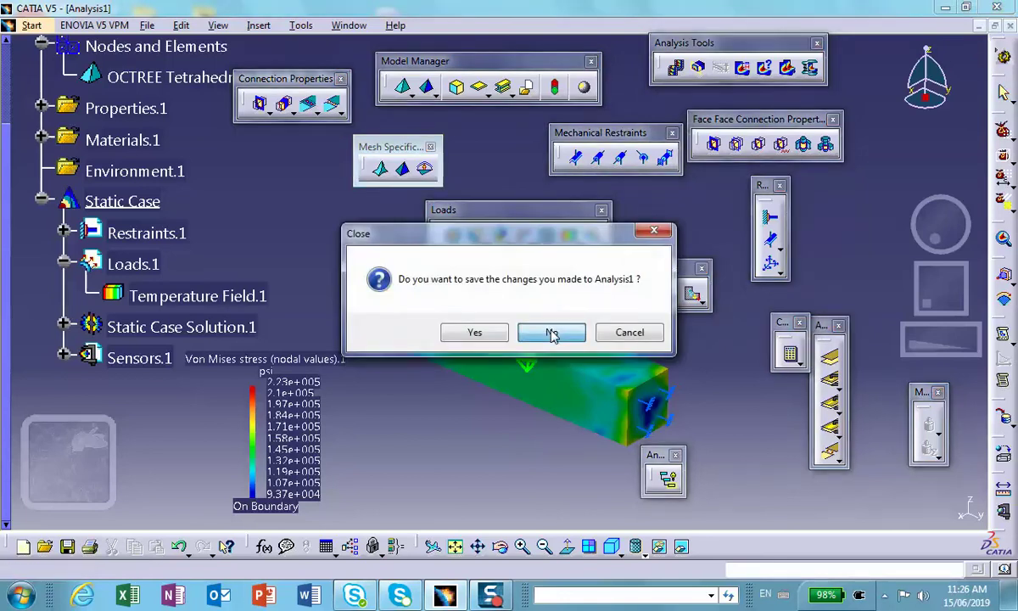
pyautogui.click(545, 331)
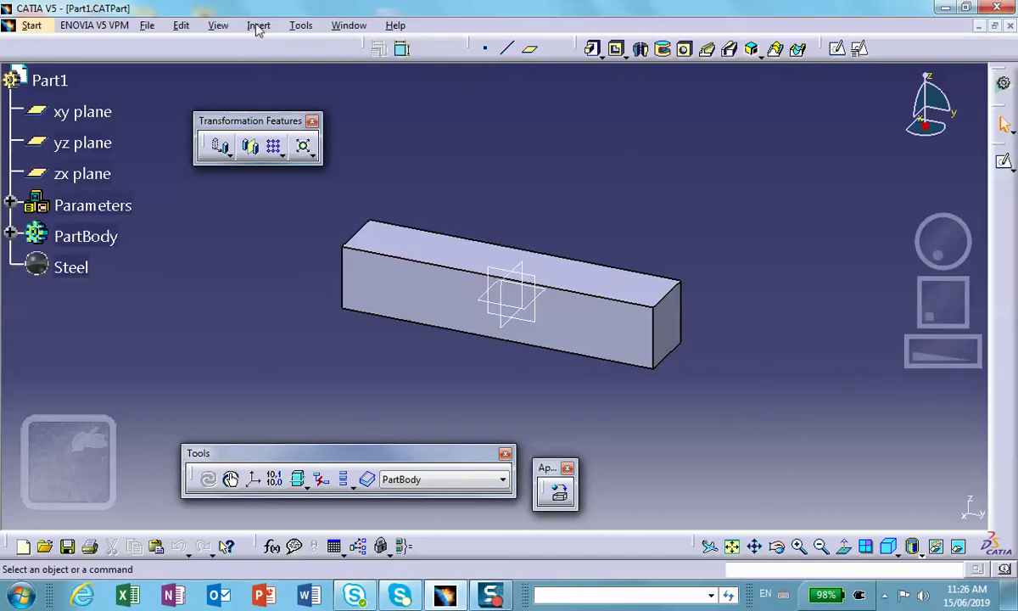
# - Show the Dress-Up Features and Advanced Dress-Up Features toolbars in Part Design and float them clear of the bar
pyautogui.click(216, 26)
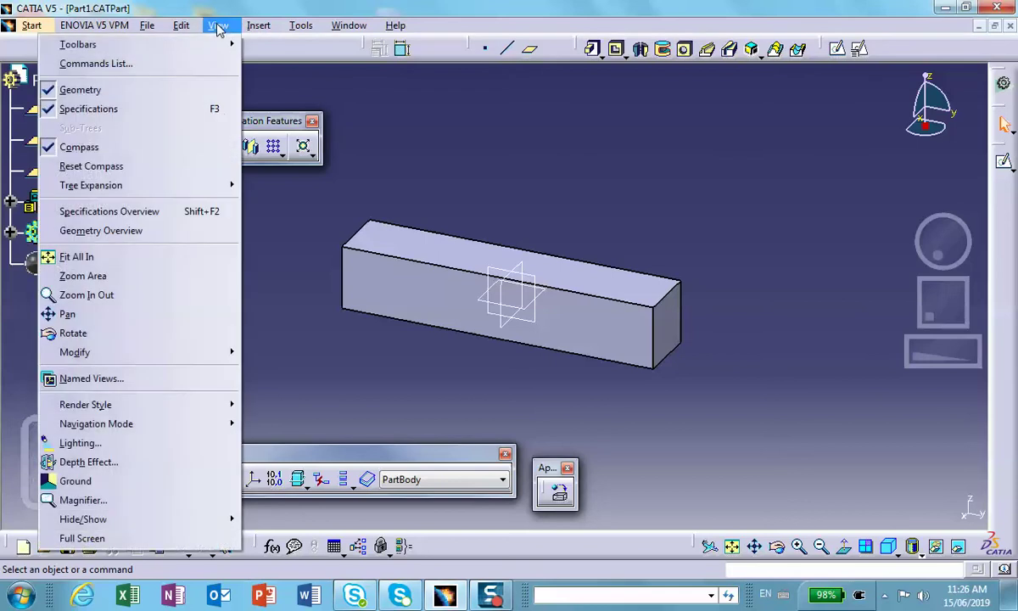
pyautogui.moveTo(217, 45)
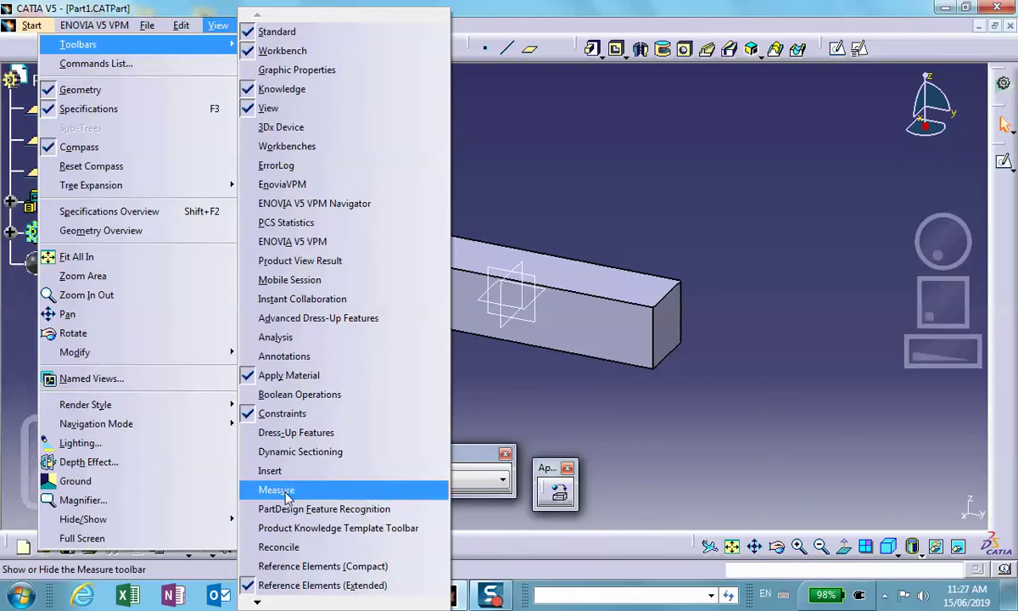
pyautogui.click(297, 433)
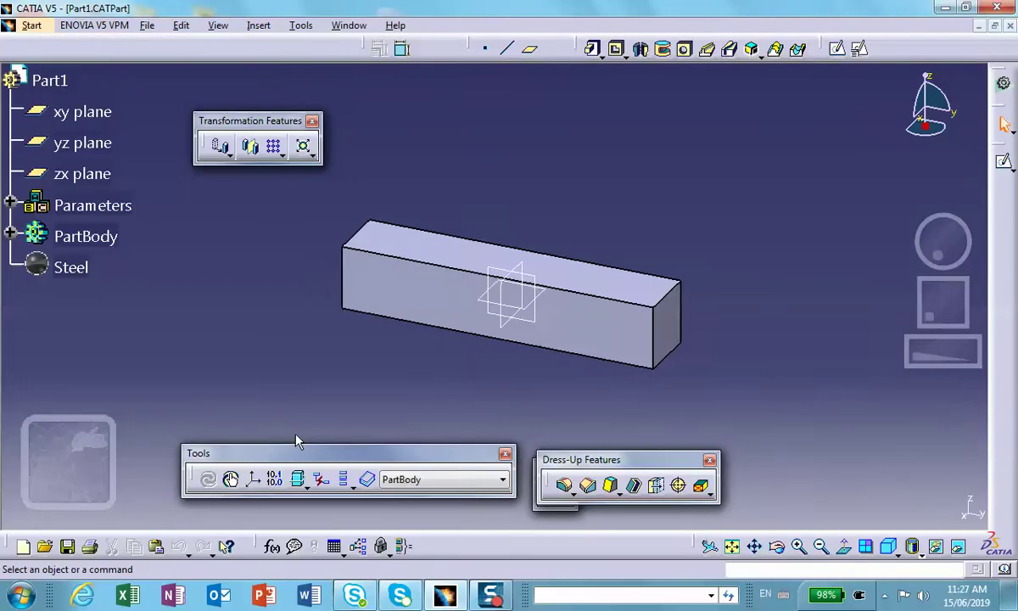
pyautogui.moveTo(547, 460); pyautogui.dragTo(672, 474)
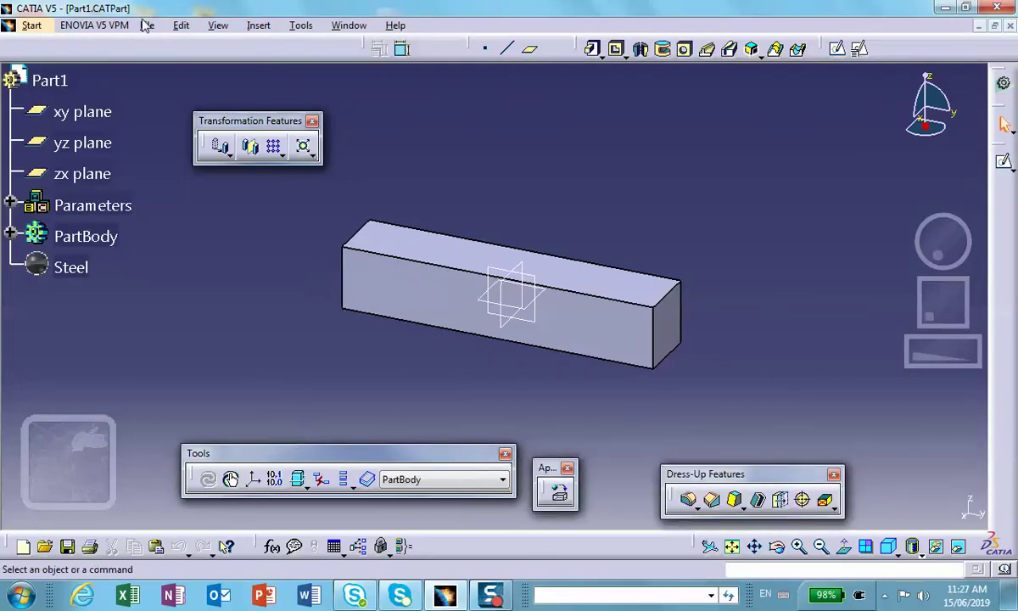
pyautogui.click(204, 26)
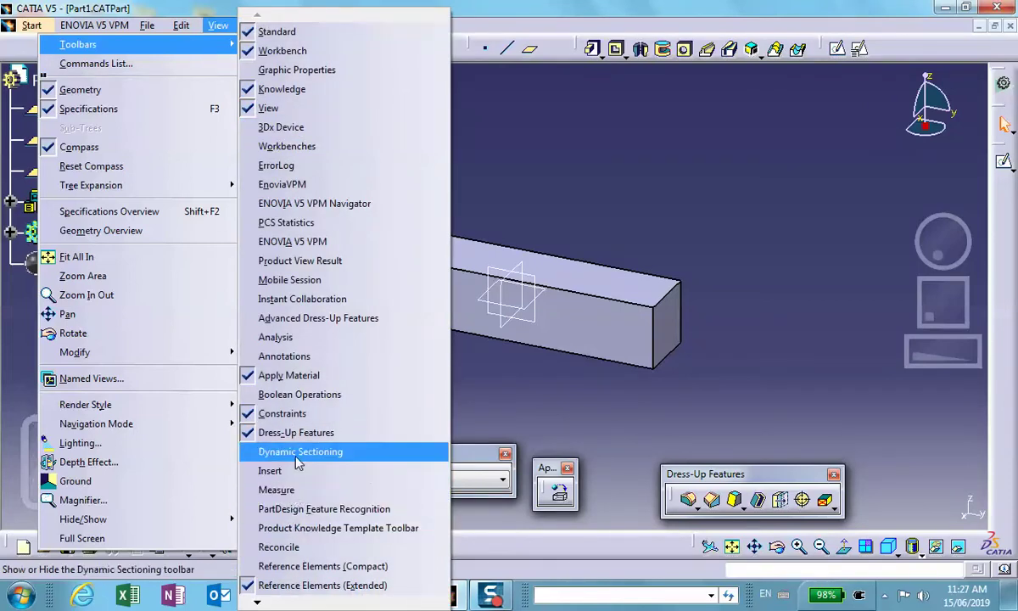
pyautogui.click(292, 326)
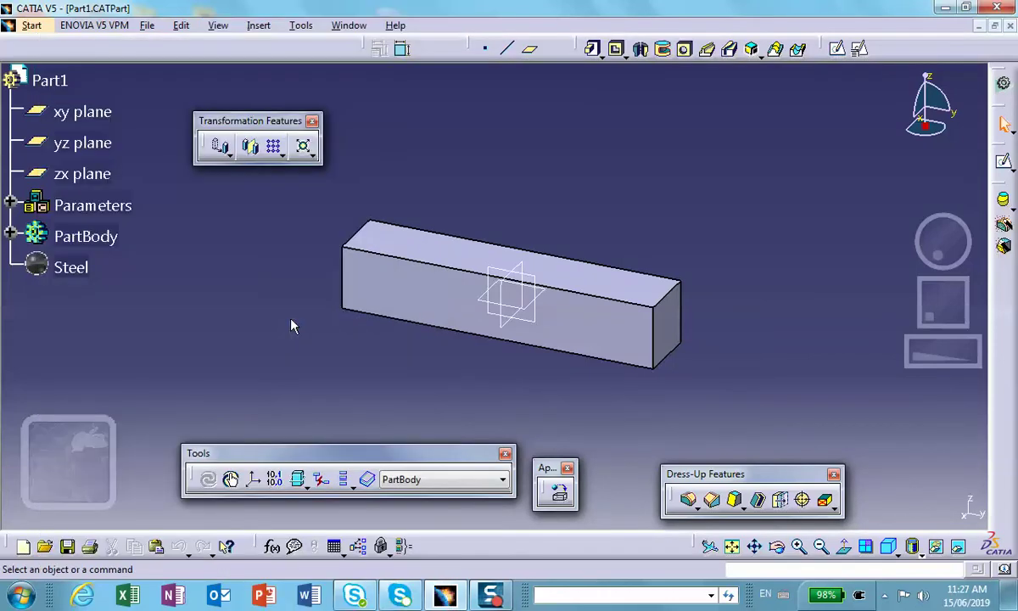
pyautogui.moveTo(1001, 185); pyautogui.dragTo(830, 159)
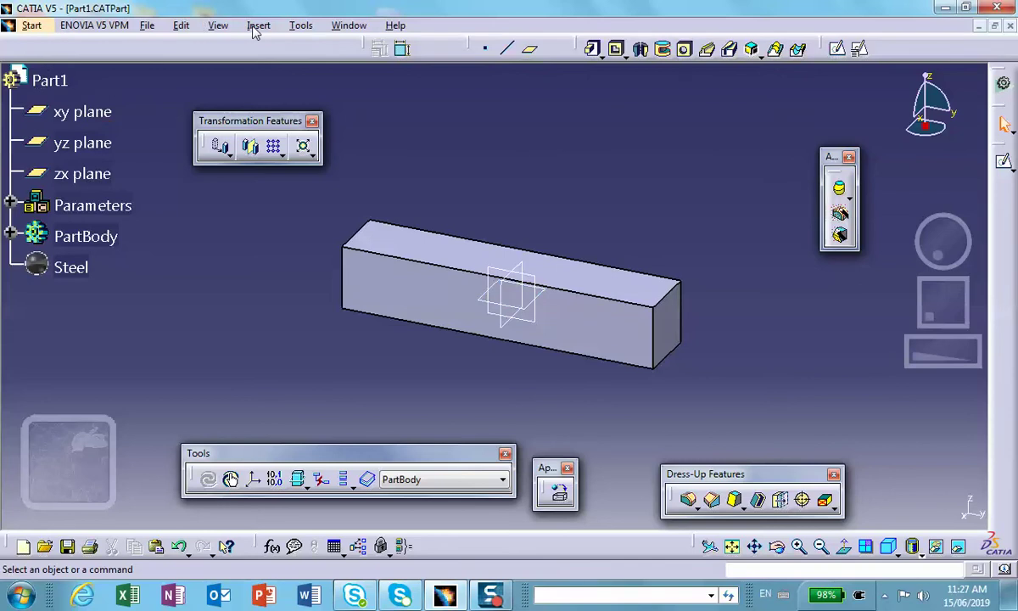
# - Open the Customize dialog and examine the available and favorite workbenches of the Start menu
pyautogui.click(304, 28)
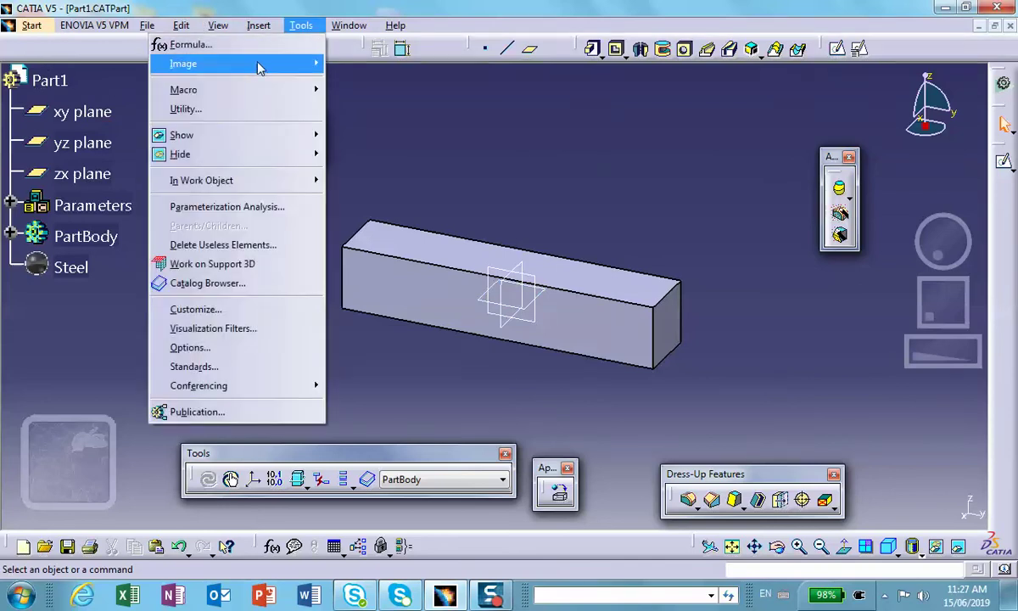
pyautogui.moveTo(286, 63)
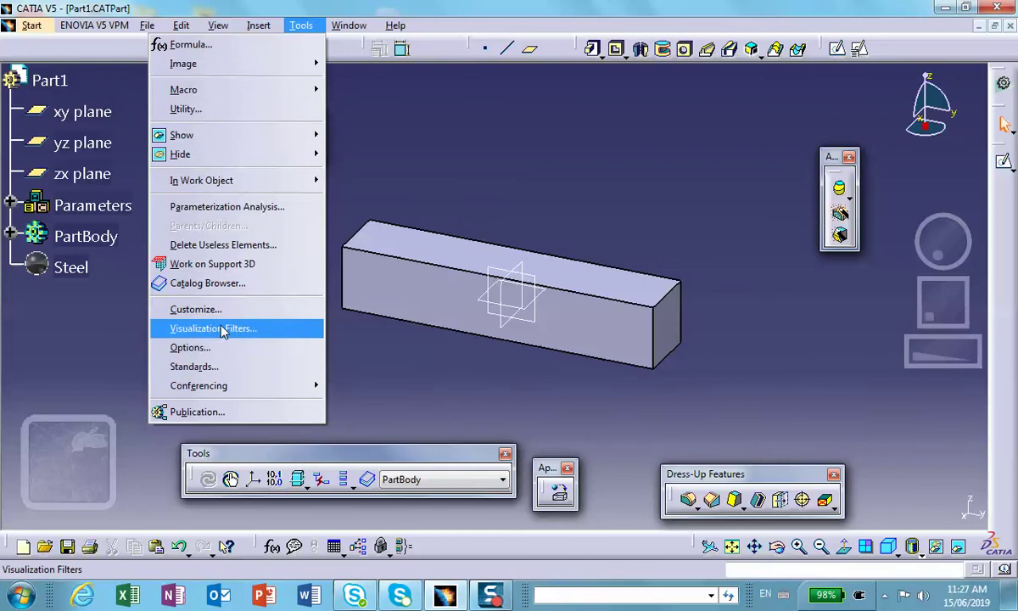
pyautogui.click(219, 309)
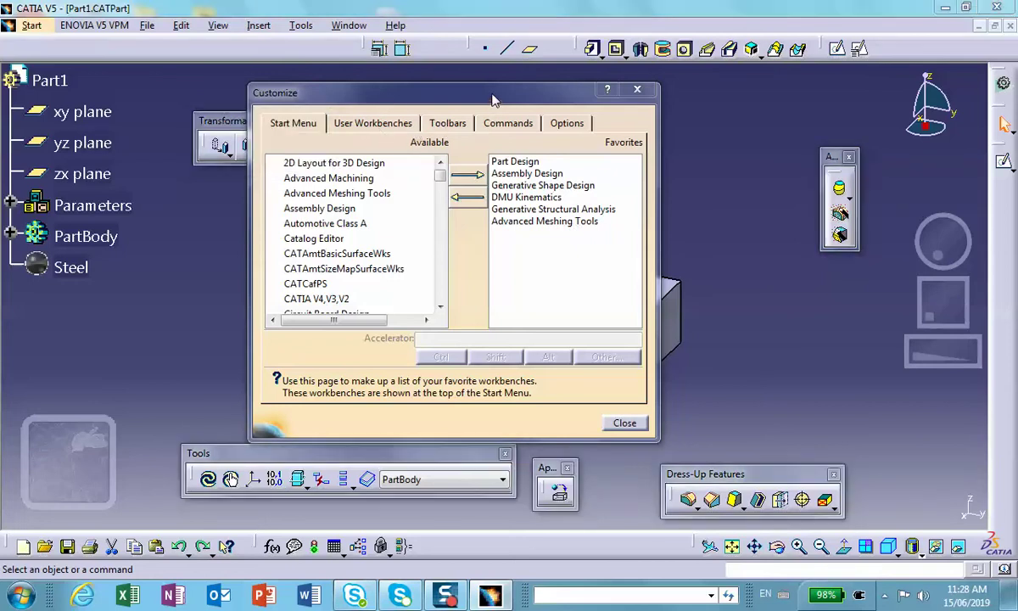
pyautogui.moveTo(490, 113); pyautogui.dragTo(604, 128)
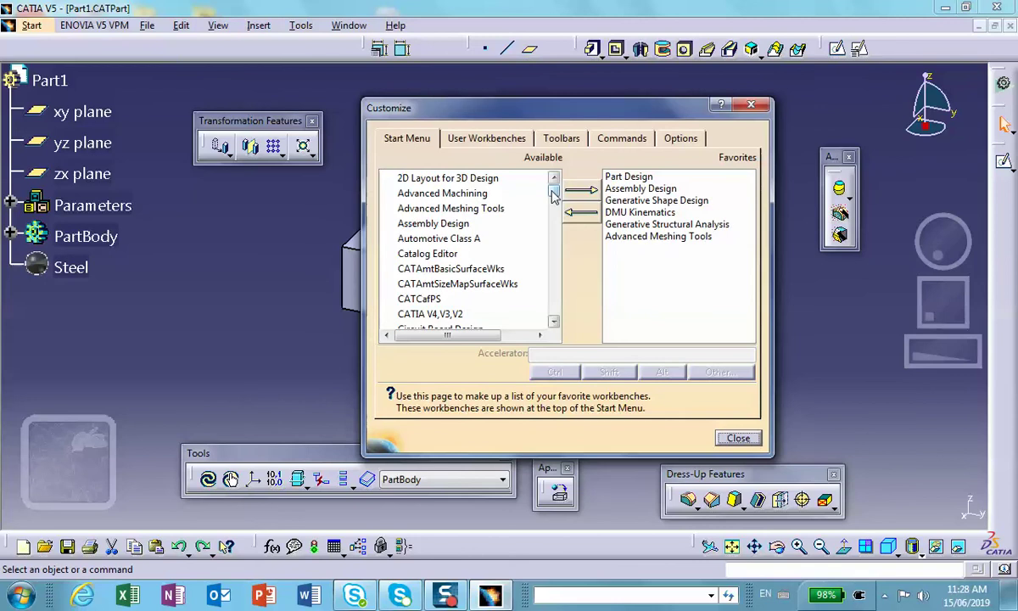
pyautogui.moveTo(554, 194); pyautogui.dragTo(554, 297)
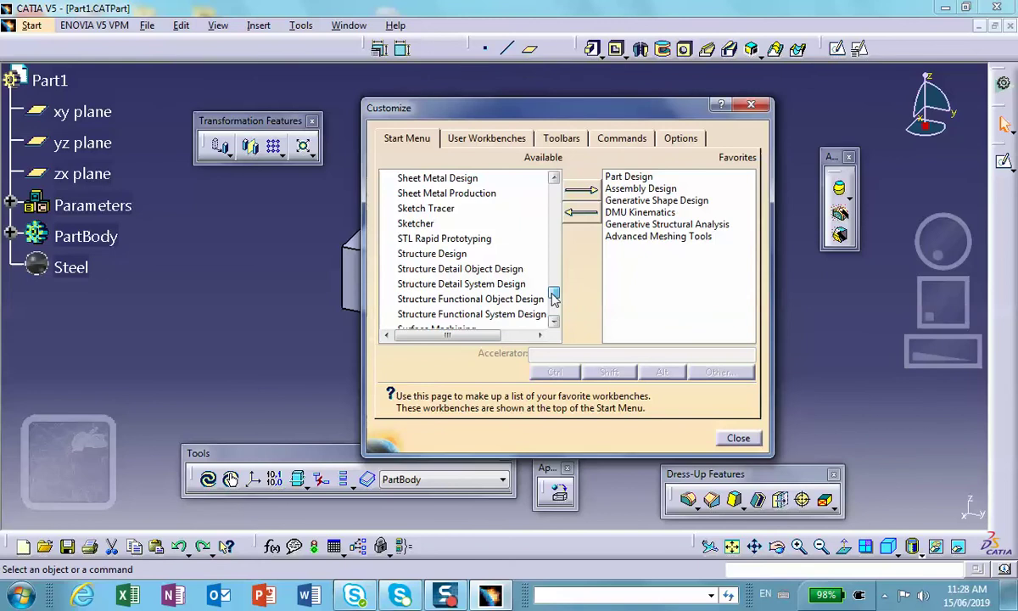
pyautogui.moveTo(554, 297); pyautogui.dragTo(554, 291)
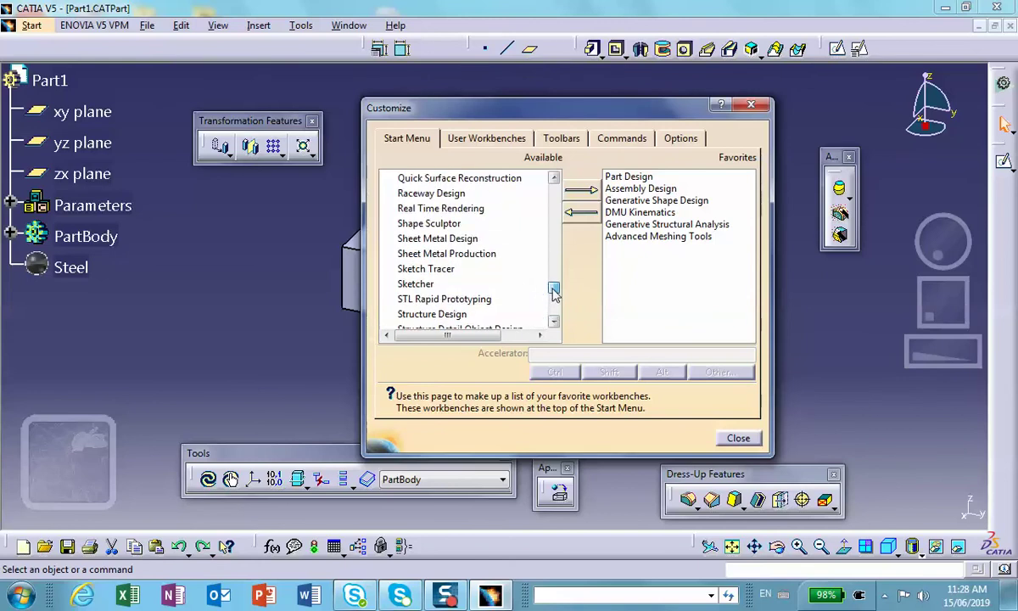
# - Examine the command categories in the Customize dialog and the commands of the Edit category
pyautogui.click(617, 140)
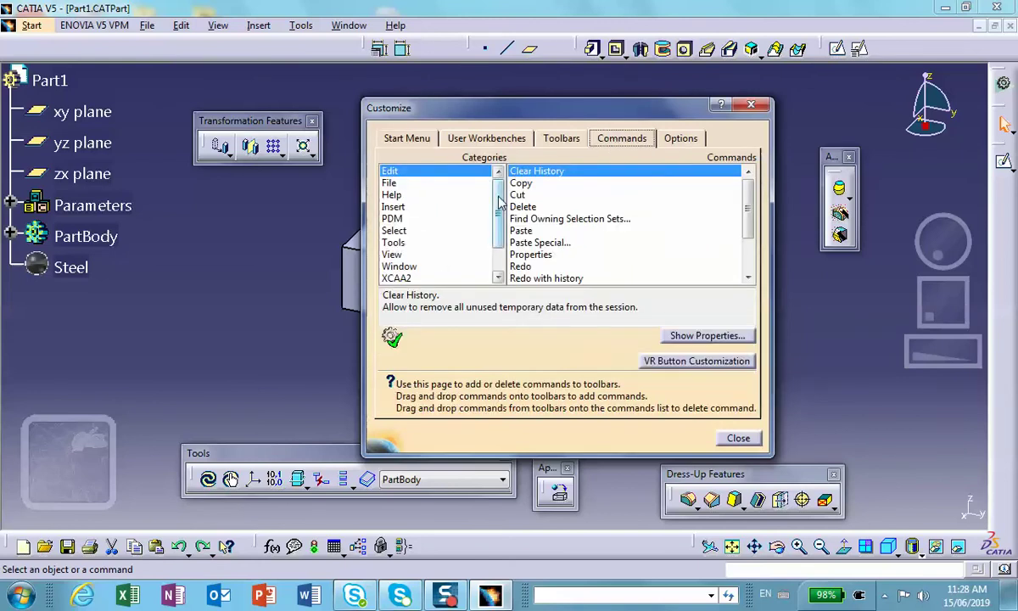
pyautogui.moveTo(749, 202); pyautogui.dragTo(747, 233)
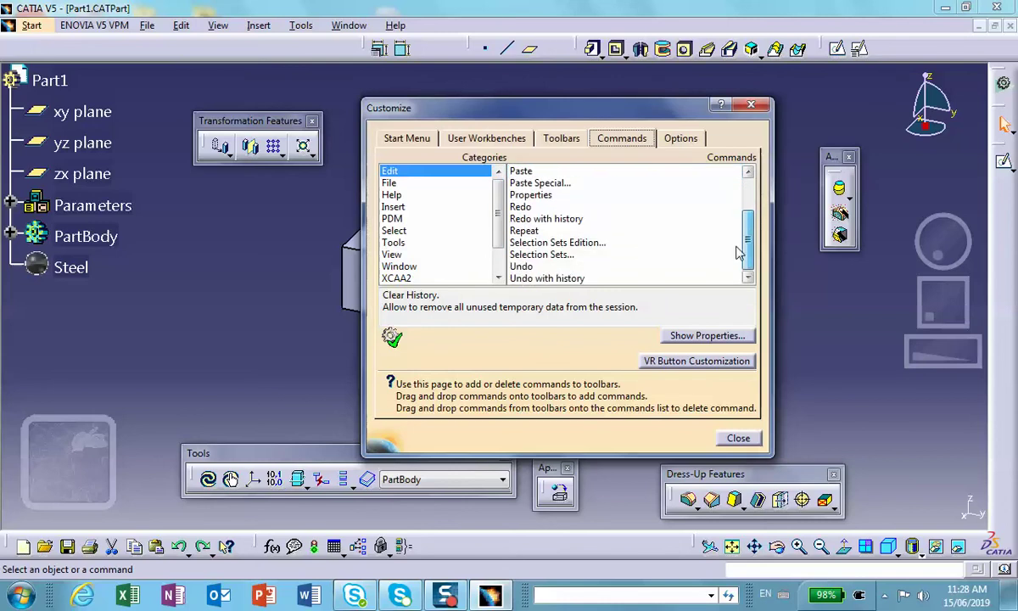
pyautogui.moveTo(737, 227); pyautogui.dragTo(739, 190)
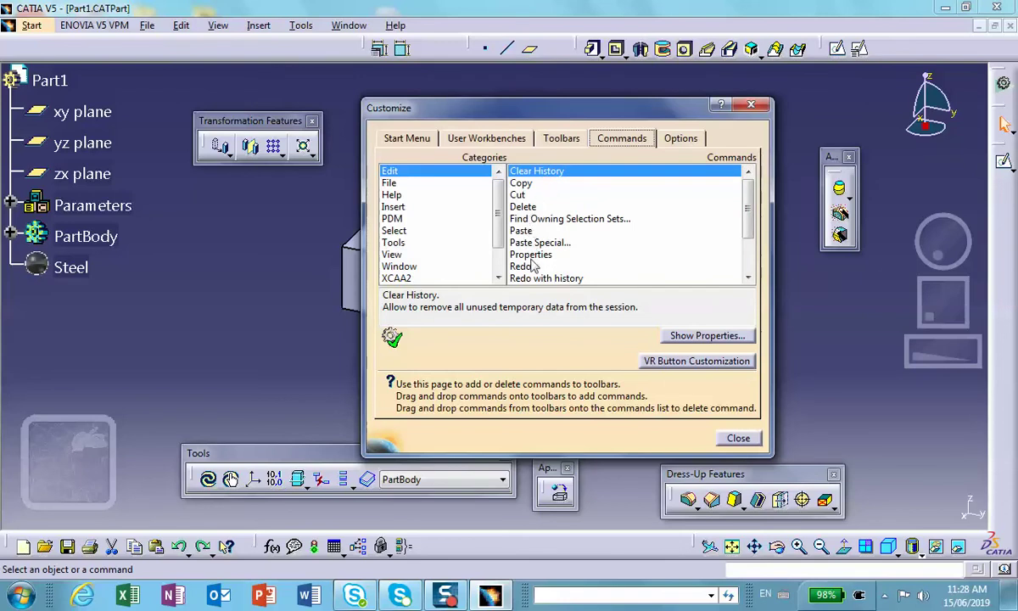
pyautogui.scroll(-2, 745, 213)
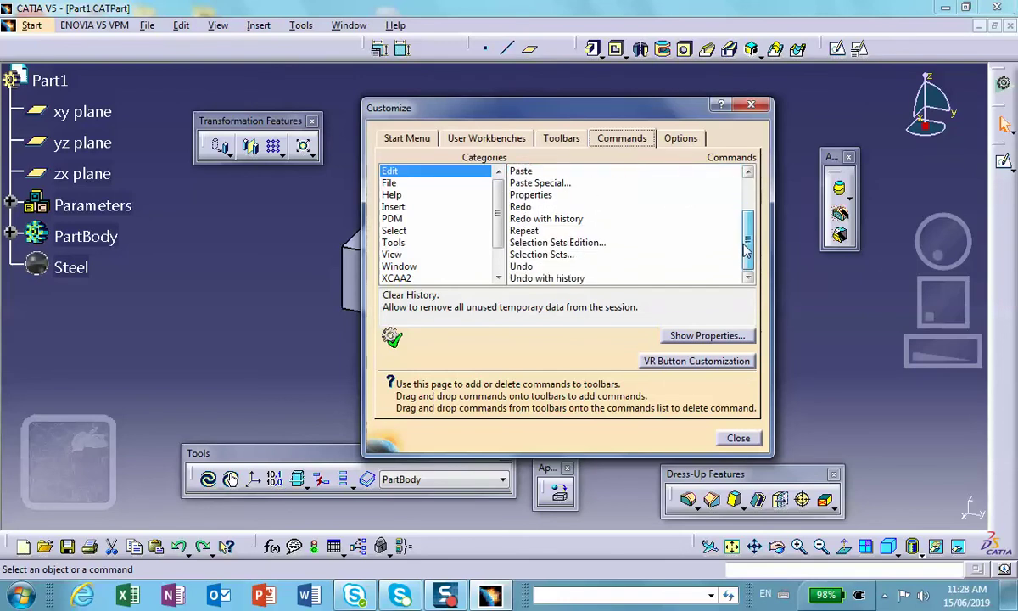
pyautogui.moveTo(500, 195); pyautogui.dragTo(499, 258)
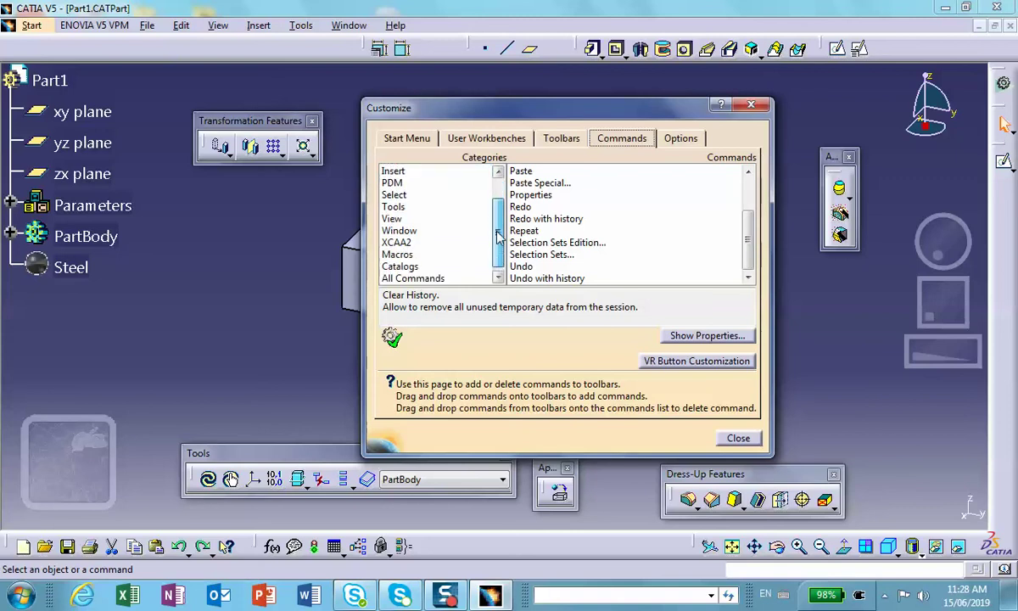
pyautogui.scroll(1, 499, 237)
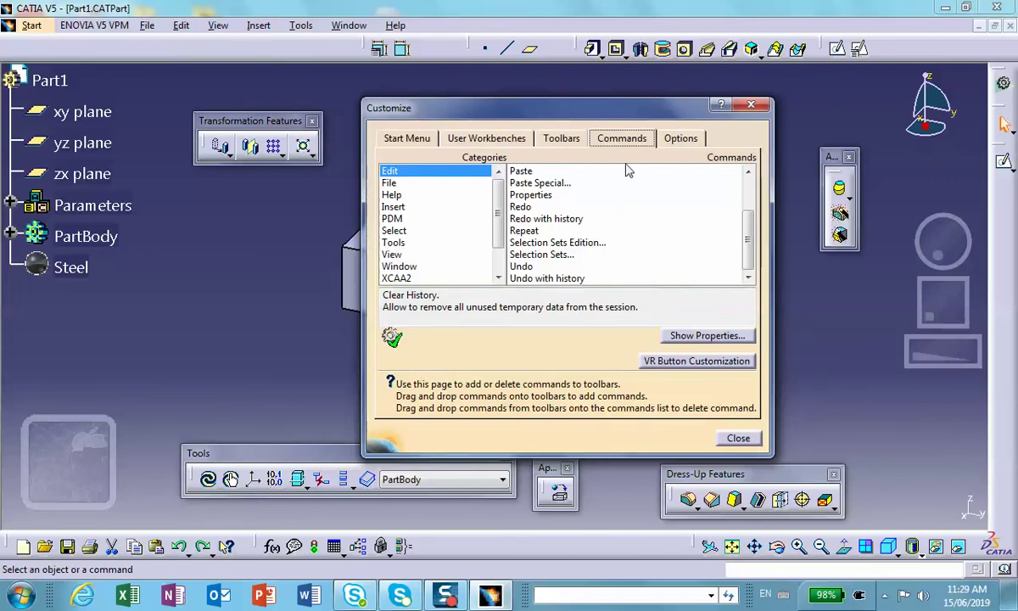
# - Restore the contents and the position of all toolbars, then close the customization settings
pyautogui.click(469, 141)
pyautogui.click(559, 143)
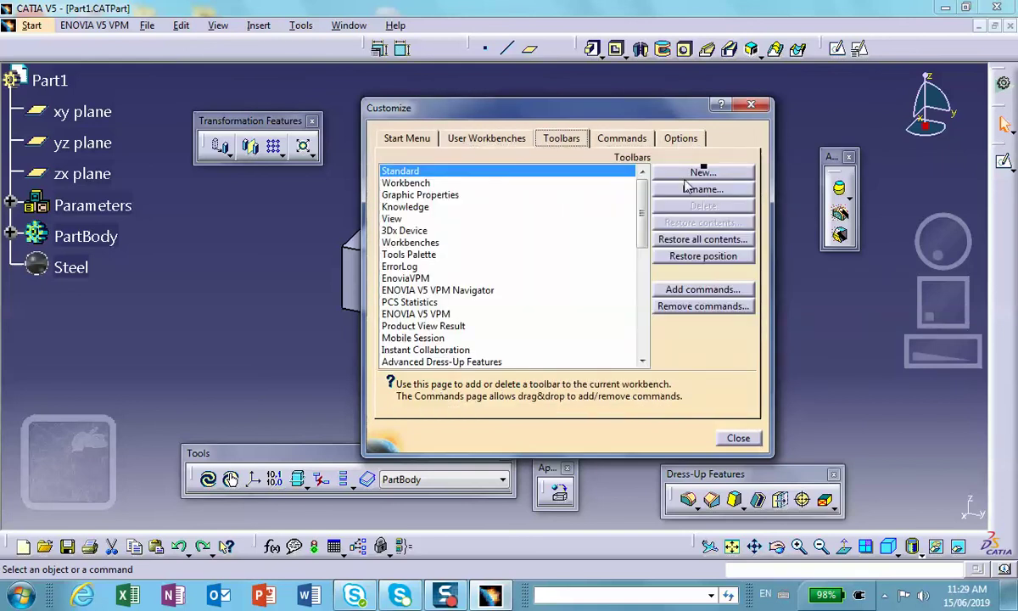
pyautogui.click(687, 241)
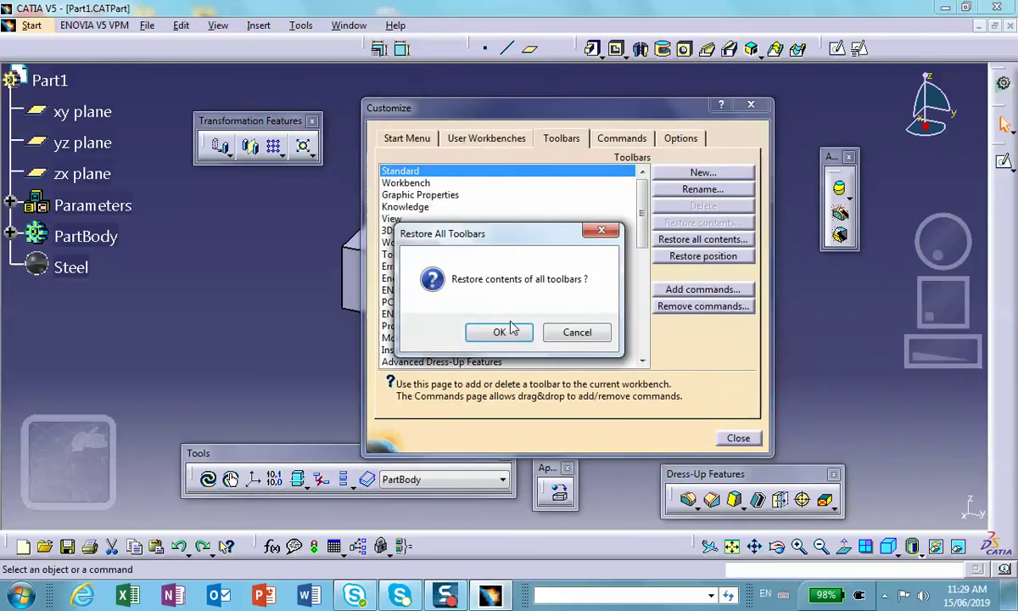
pyautogui.click(502, 332)
pyautogui.click(693, 259)
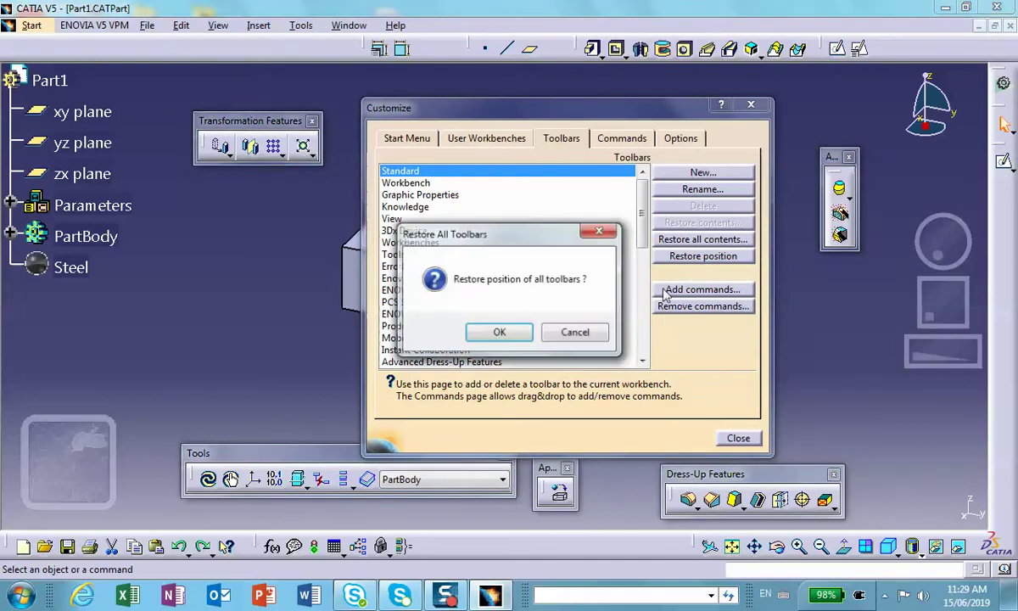
pyautogui.click(505, 334)
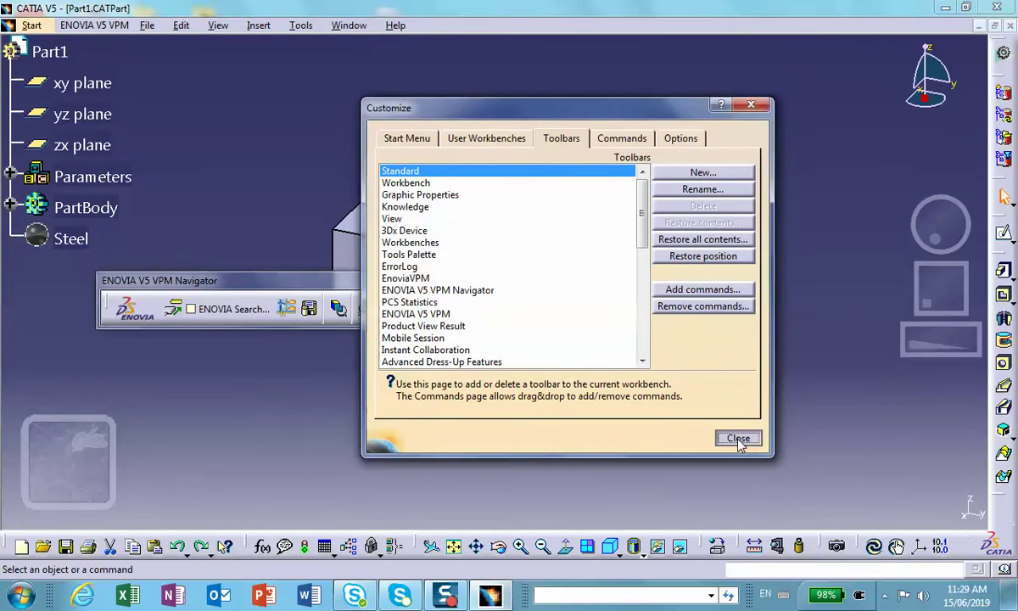
pyautogui.click(738, 438)
# - Close the ENOVIA V5 VPM Navigator toolbar and float the Sketch-Based Features and Surface-Based Features toolbars clear of the bar
pyautogui.click(374, 280)
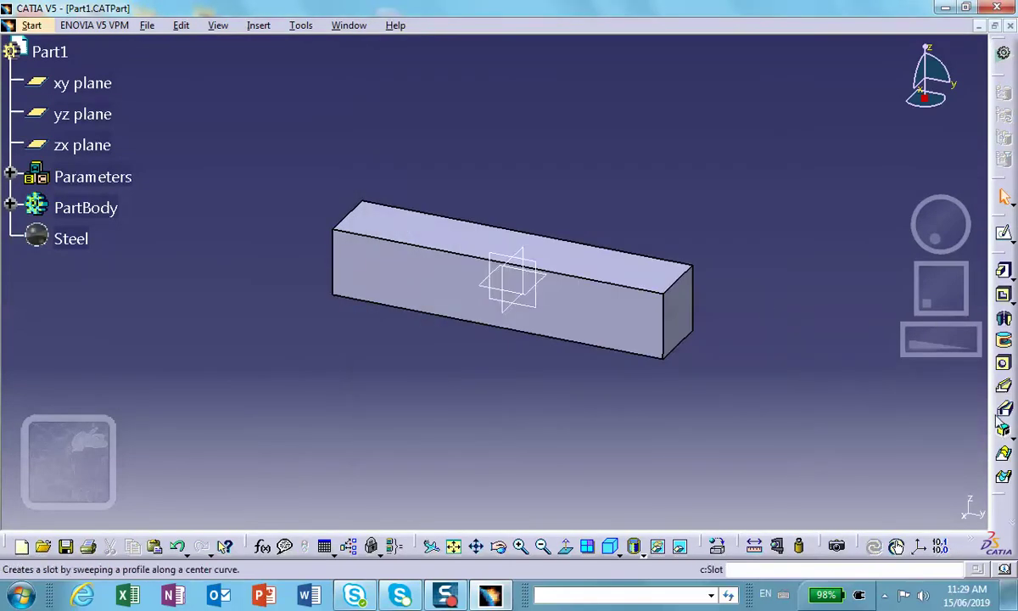
pyautogui.moveTo(1004, 256); pyautogui.dragTo(878, 157)
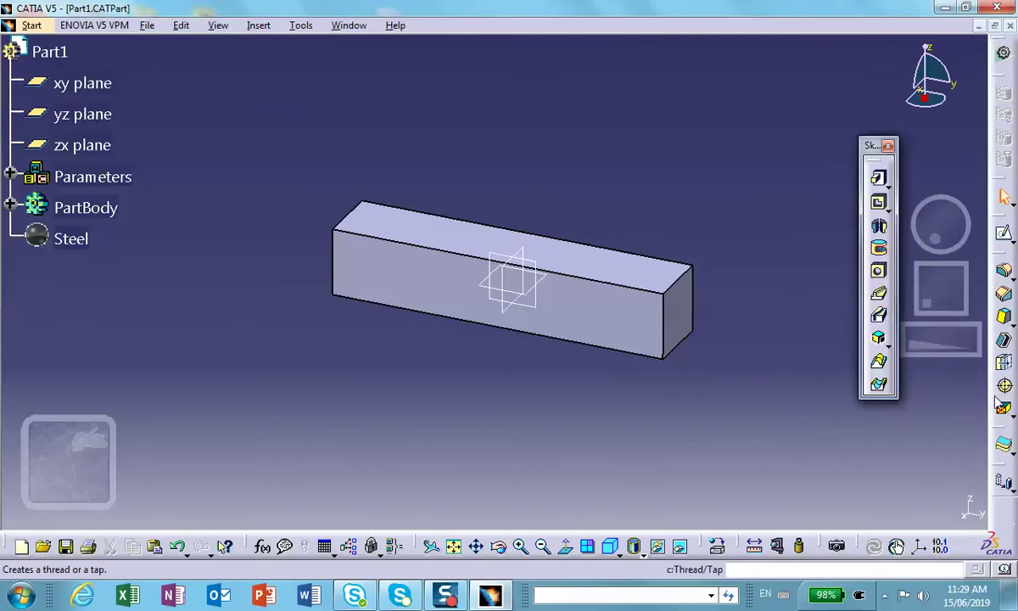
pyautogui.moveTo(989, 382); pyautogui.dragTo(653, 113)
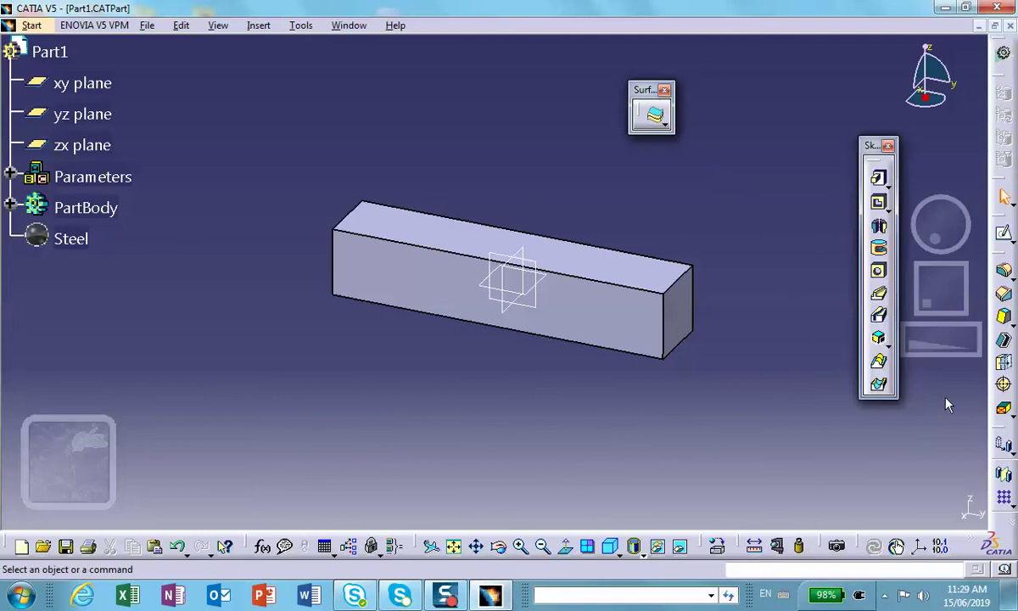
# - Split the bar at the zx plane to cut it to half its length
pyautogui.click(666, 127)
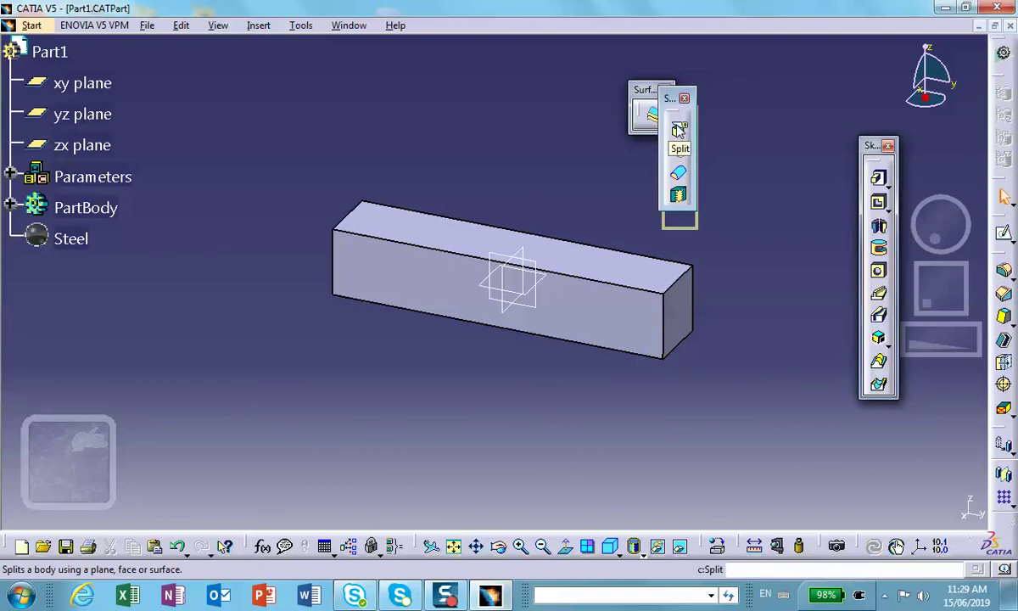
pyautogui.click(679, 127)
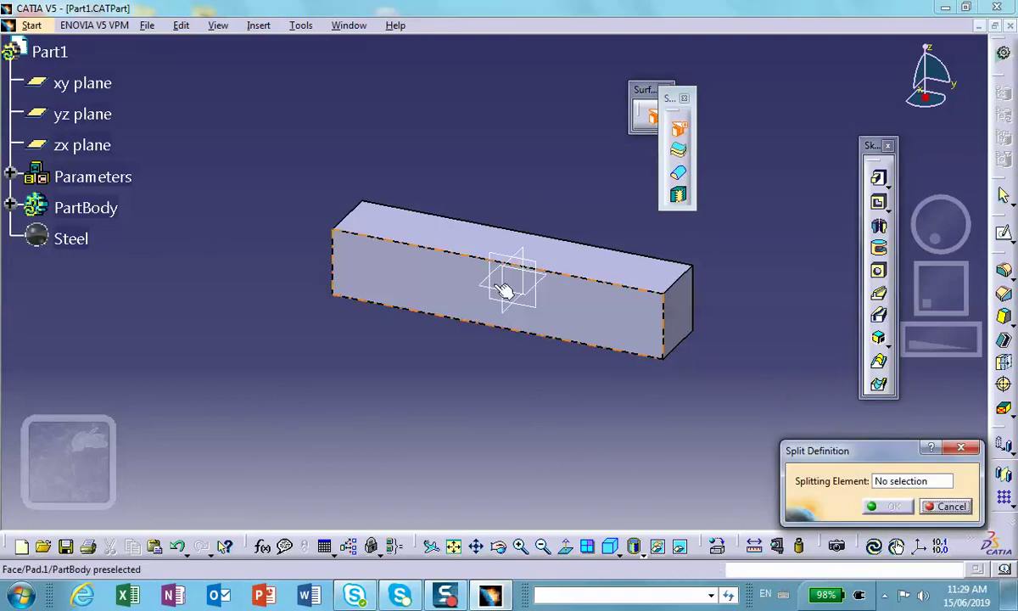
pyautogui.click(525, 256)
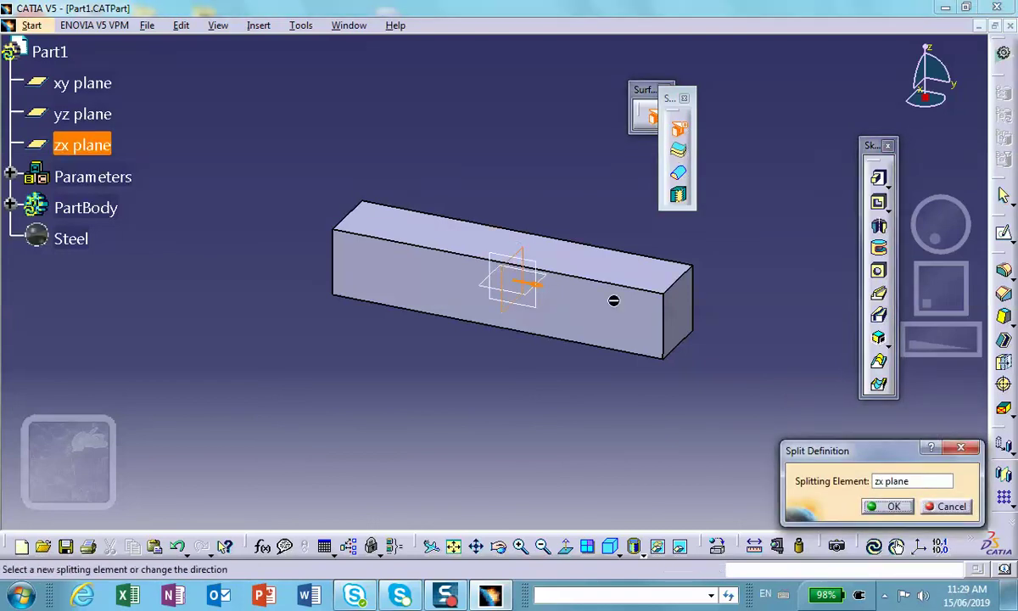
pyautogui.click(887, 507)
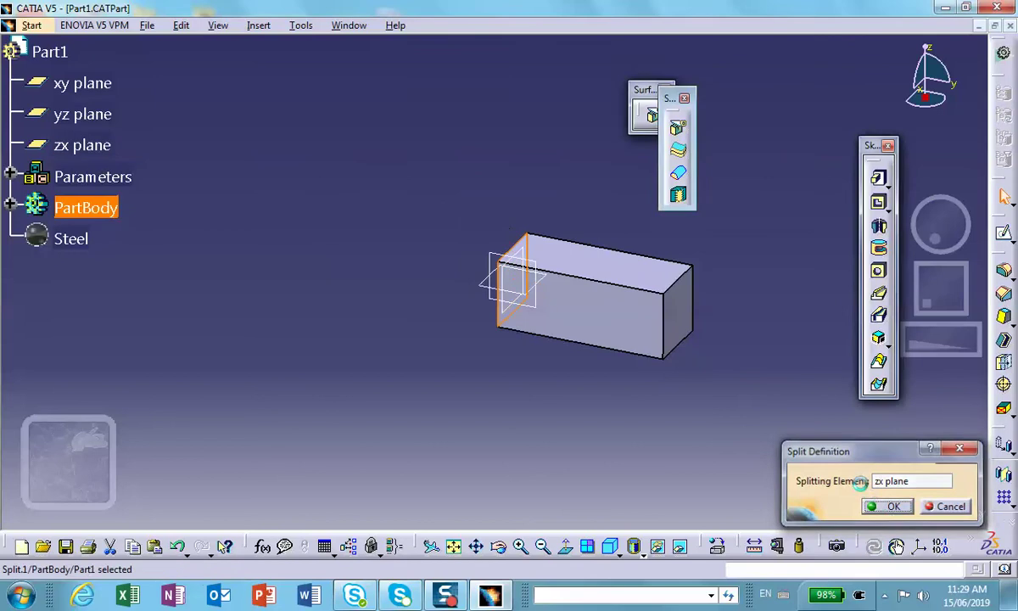
# - Split the shortened bar at the yz plane to halve its width
pyautogui.click(678, 127)
pyautogui.click(497, 280)
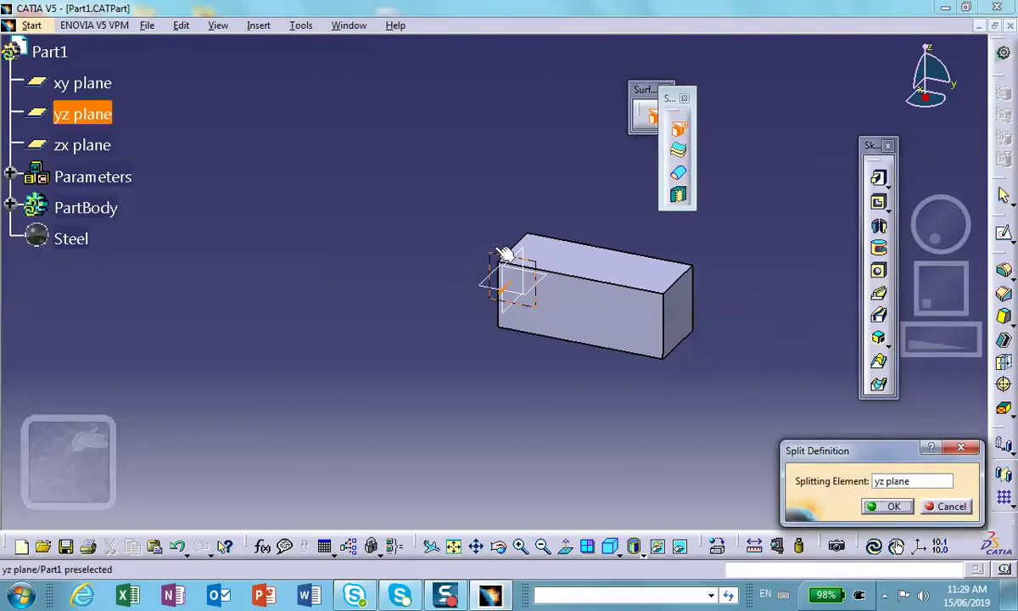
pyautogui.click(893, 508)
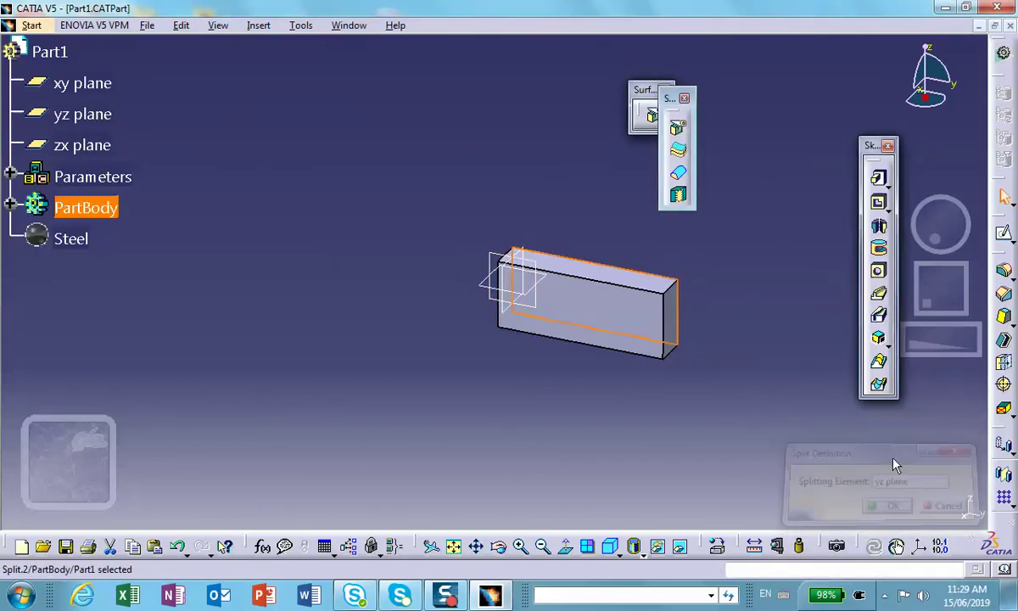
# - Split the remaining bar at the xy plane to halve its height
pyautogui.click(679, 129)
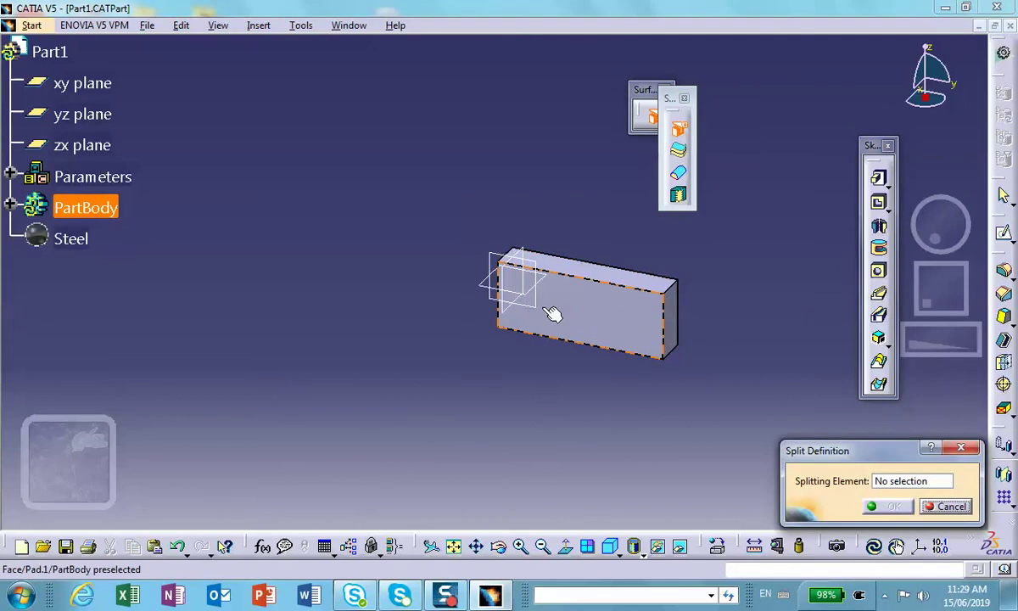
pyautogui.click(552, 282)
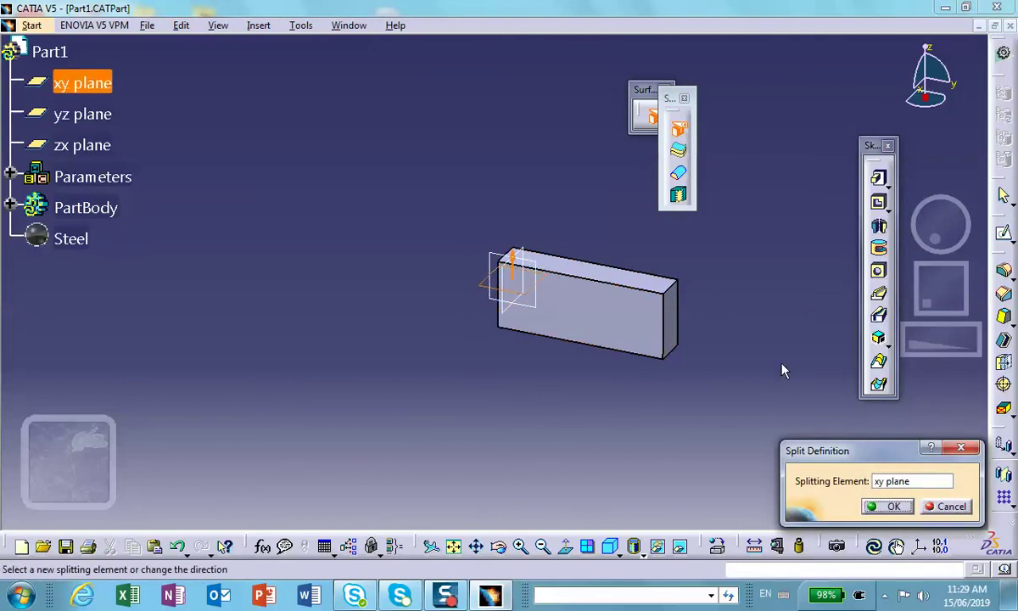
pyautogui.click(882, 509)
pyautogui.click(528, 376)
pyautogui.moveTo(528, 376); pyautogui.dragTo(225, 361, button='middle')
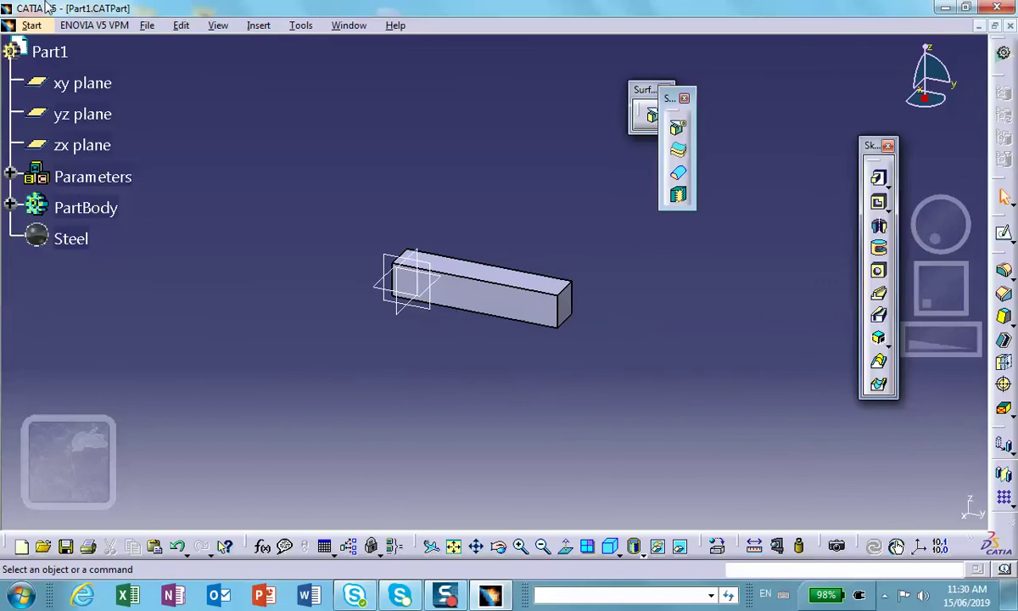
# - Switch the part to the Generative Structural Analysis workbench and create a Static Analysis case
pyautogui.click(32, 25)
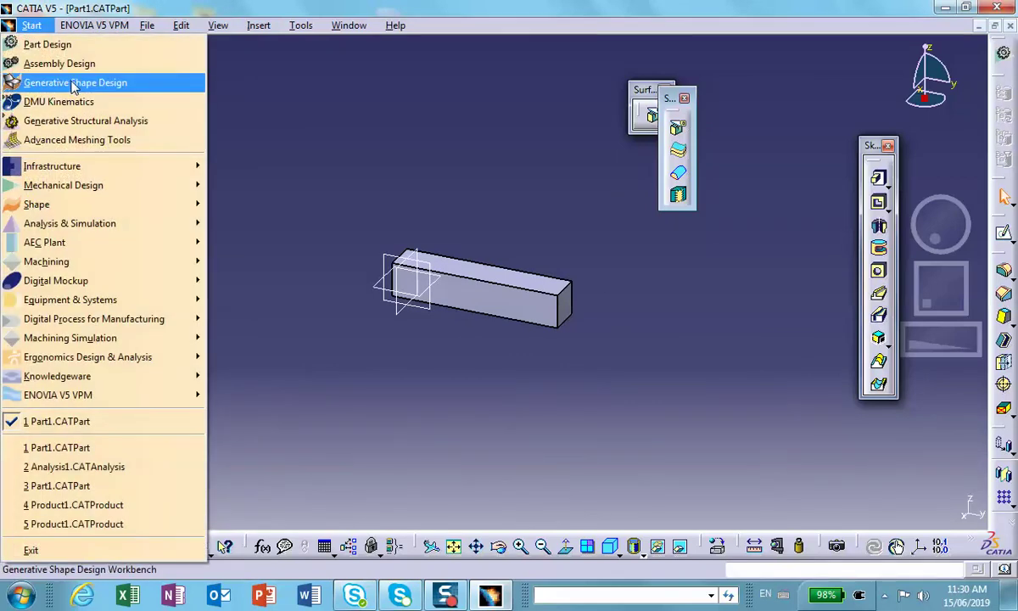
pyautogui.moveTo(187, 223)
pyautogui.click(320, 243)
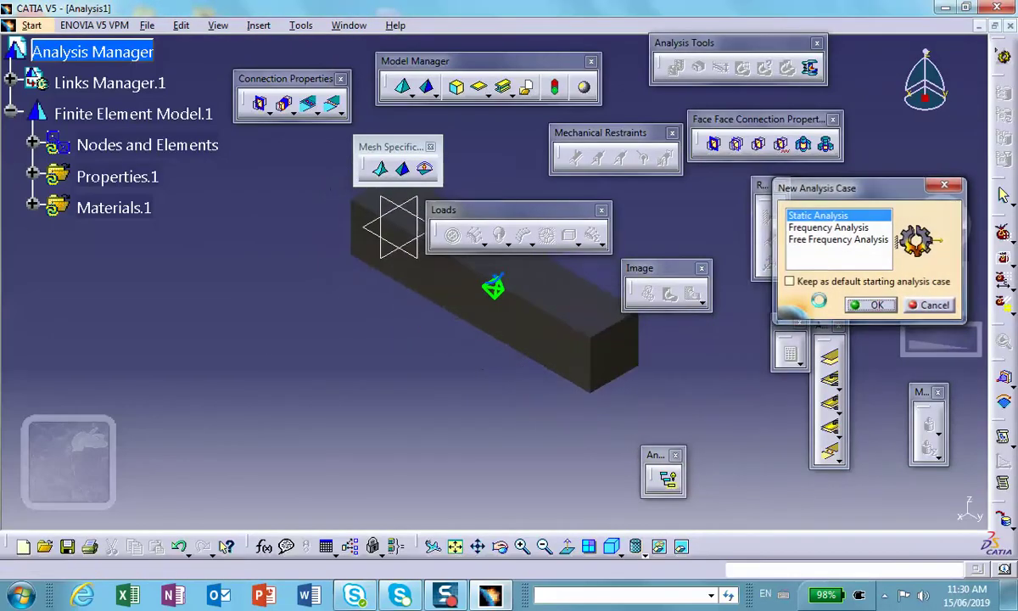
pyautogui.click(876, 307)
# - Change the bar's display from shading with material to shading with edges
pyautogui.moveTo(439, 343); pyautogui.dragTo(371, 298, button='middle')
pyautogui.moveTo(569, 390); pyautogui.dragTo(302, 334, button='middle')
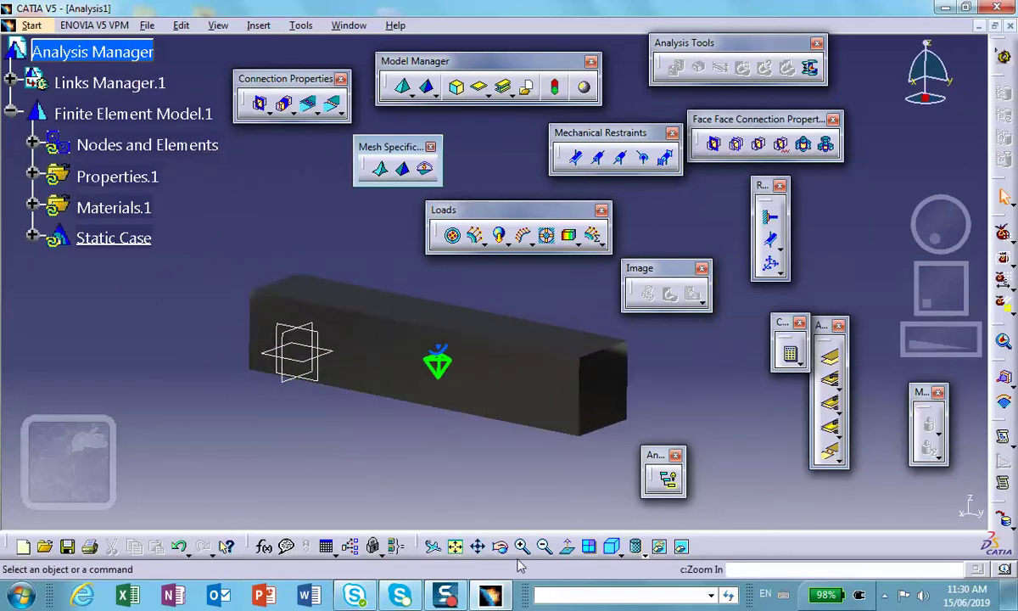
pyautogui.click(636, 547)
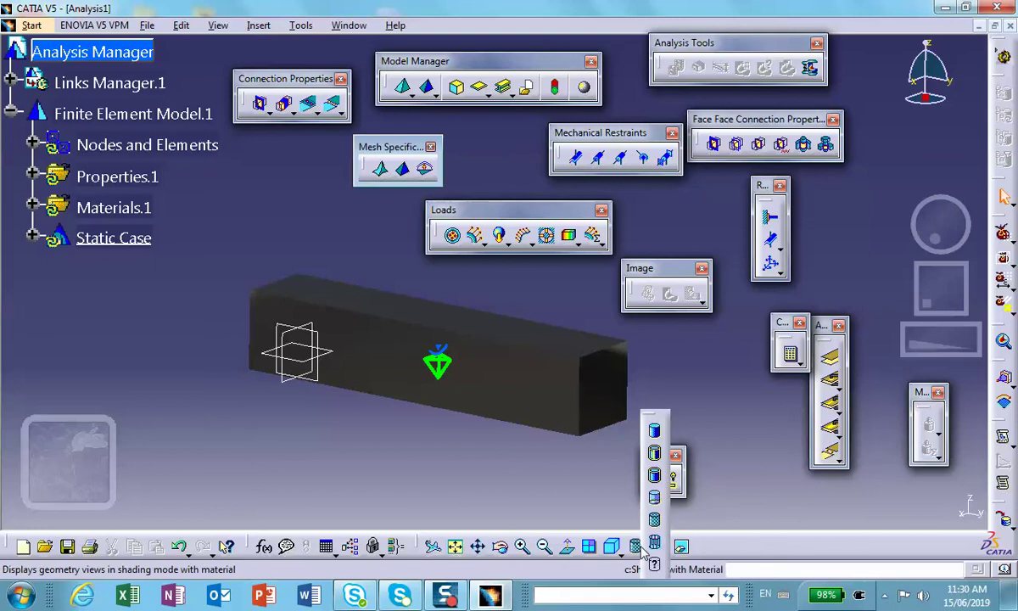
pyautogui.click(655, 454)
pyautogui.moveTo(480, 420); pyautogui.dragTo(475, 467, button='middle')
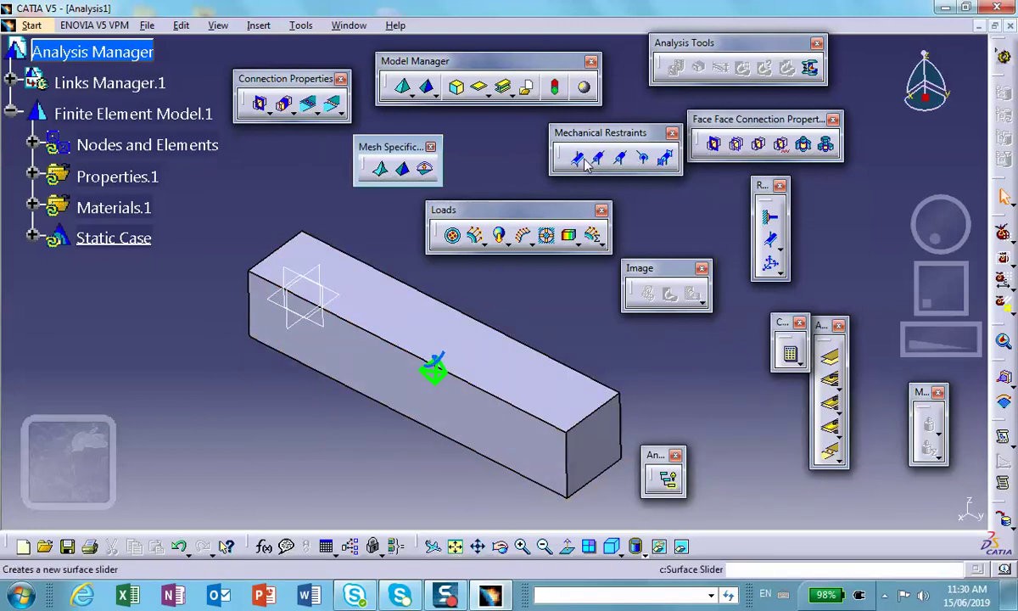
# - Apply a clamp restraint to the bar's end face lying at the reference planes
pyautogui.click(766, 219)
pyautogui.moveTo(238, 335); pyautogui.dragTo(360, 342, button='middle')
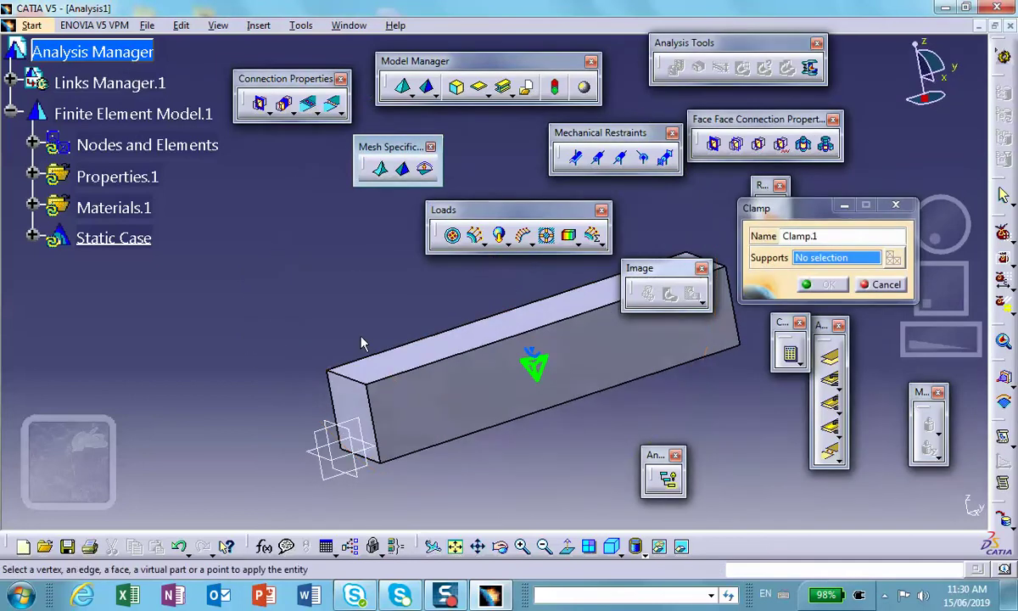
pyautogui.click(350, 414)
pyautogui.click(828, 284)
pyautogui.moveTo(553, 400); pyautogui.dragTo(321, 276, button='middle')
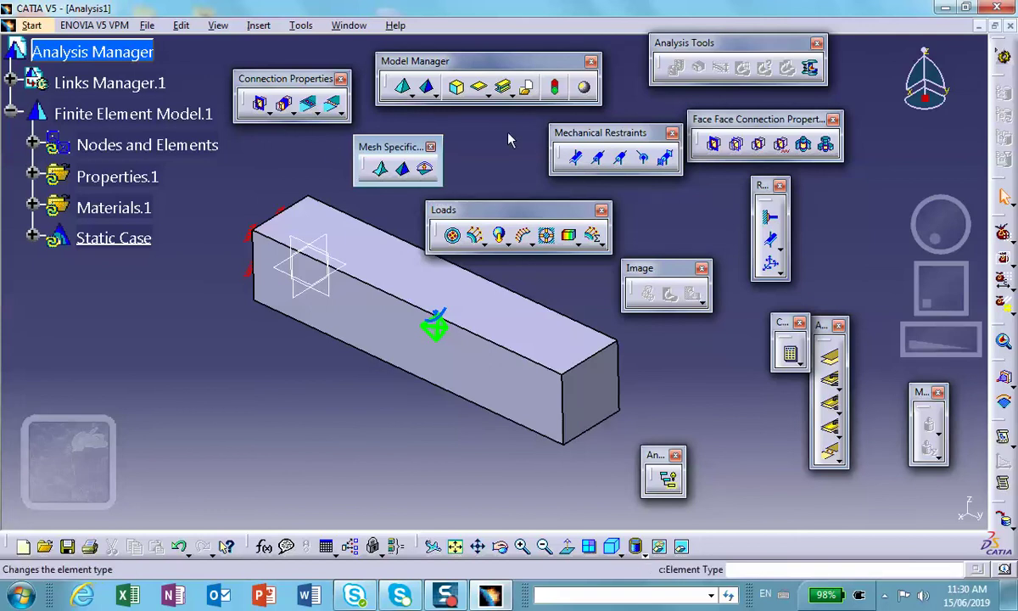
# - Apply one surface slider restraint to the bar's underside, its front long face and the free end face opposite the clamp
pyautogui.click(577, 157)
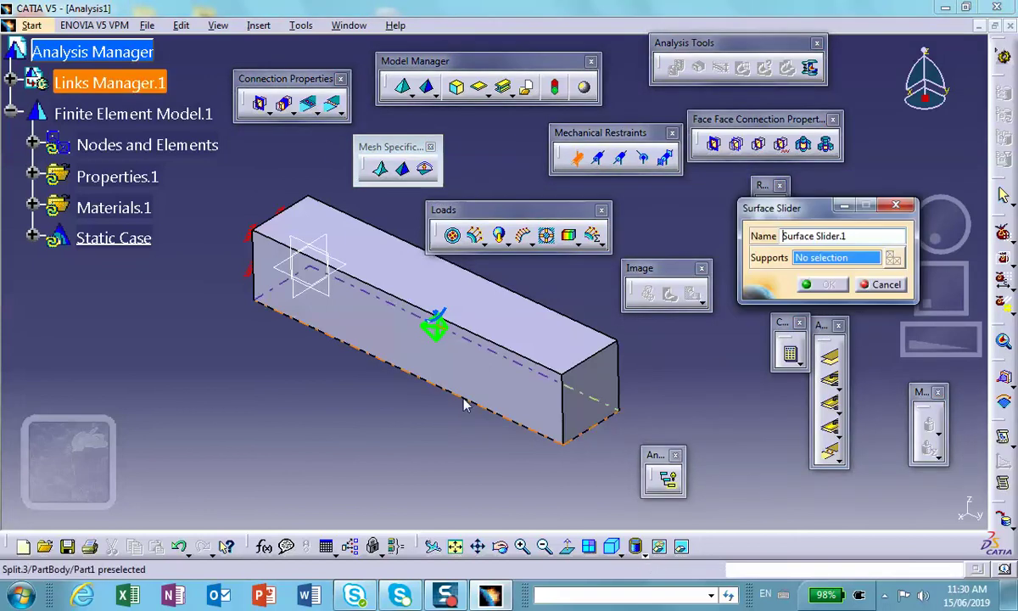
pyautogui.click(475, 412)
pyautogui.moveTo(473, 416); pyautogui.dragTo(424, 196, button='middle')
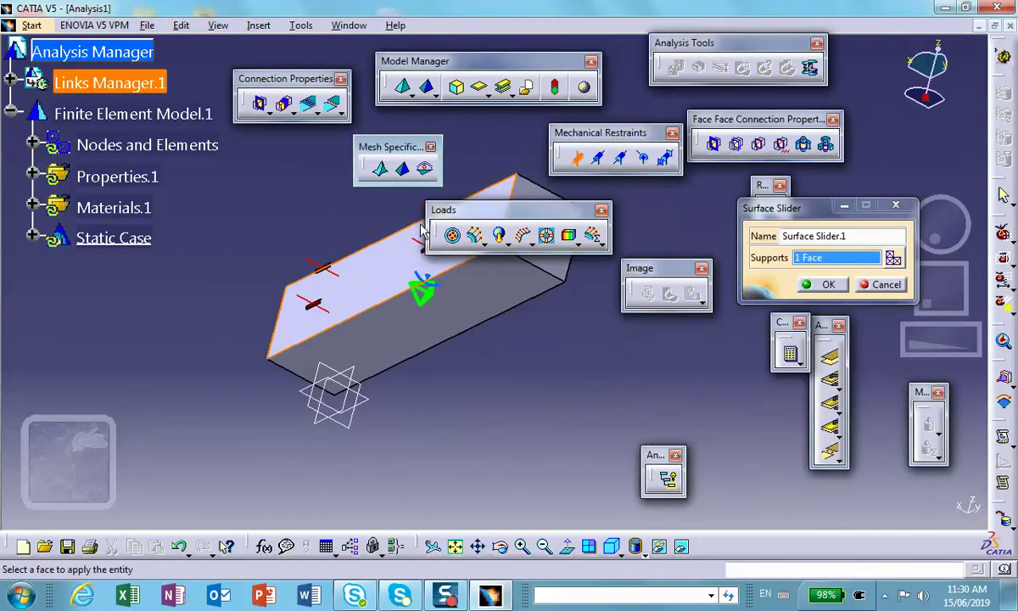
pyautogui.click(432, 325)
pyautogui.moveTo(432, 325); pyautogui.dragTo(391, 462, button='middle')
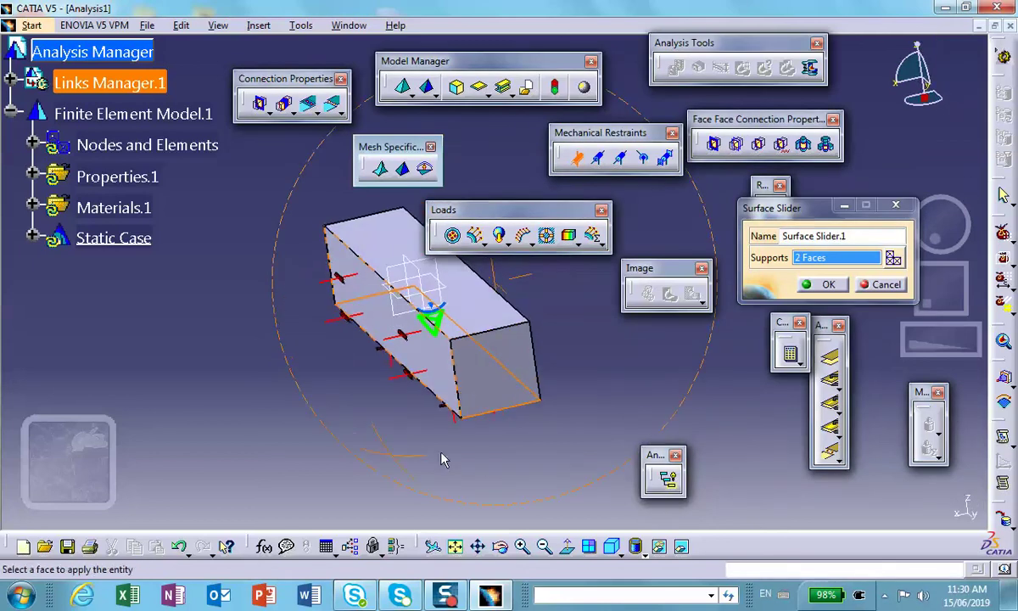
pyautogui.click(518, 386)
pyautogui.click(821, 285)
pyautogui.moveTo(393, 352); pyautogui.dragTo(512, 371, button='middle')
pyautogui.moveTo(312, 336); pyautogui.dragTo(371, 352, button='middle')
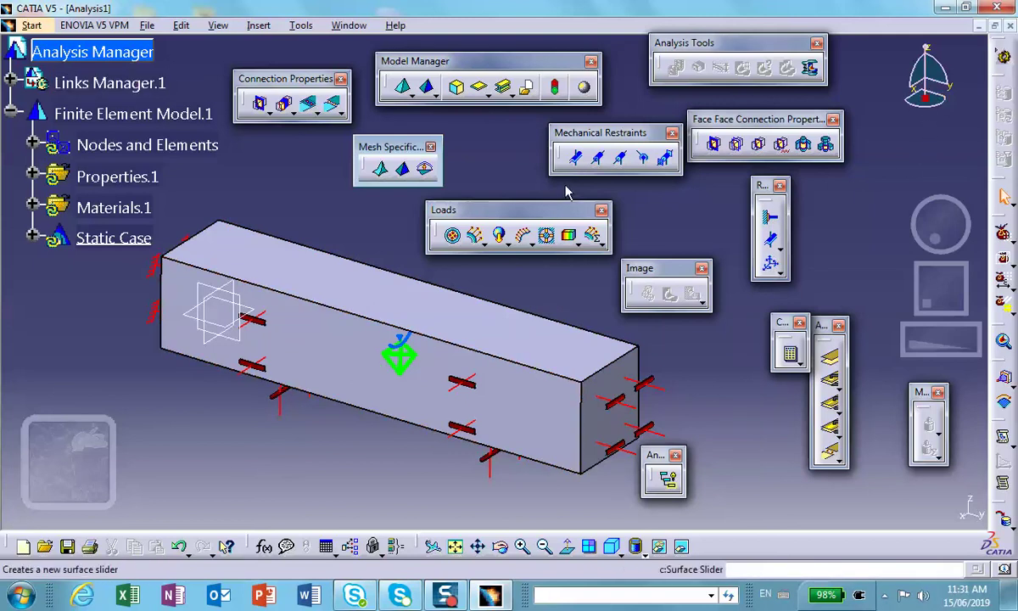
# - Apply a temperature field of 673.15 Kdeg to the whole bar body
pyautogui.click(571, 238)
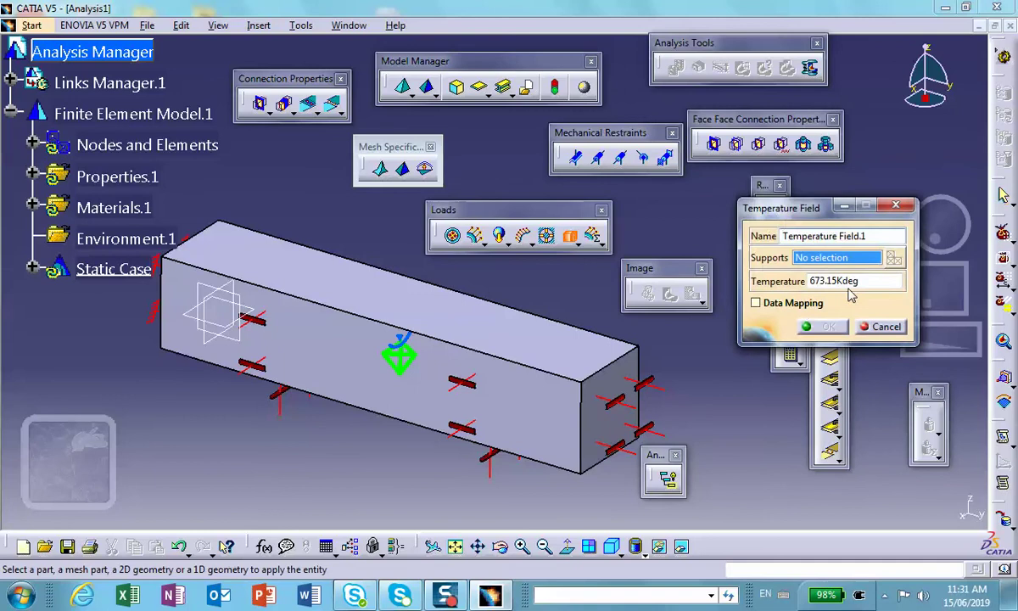
pyautogui.click(542, 329)
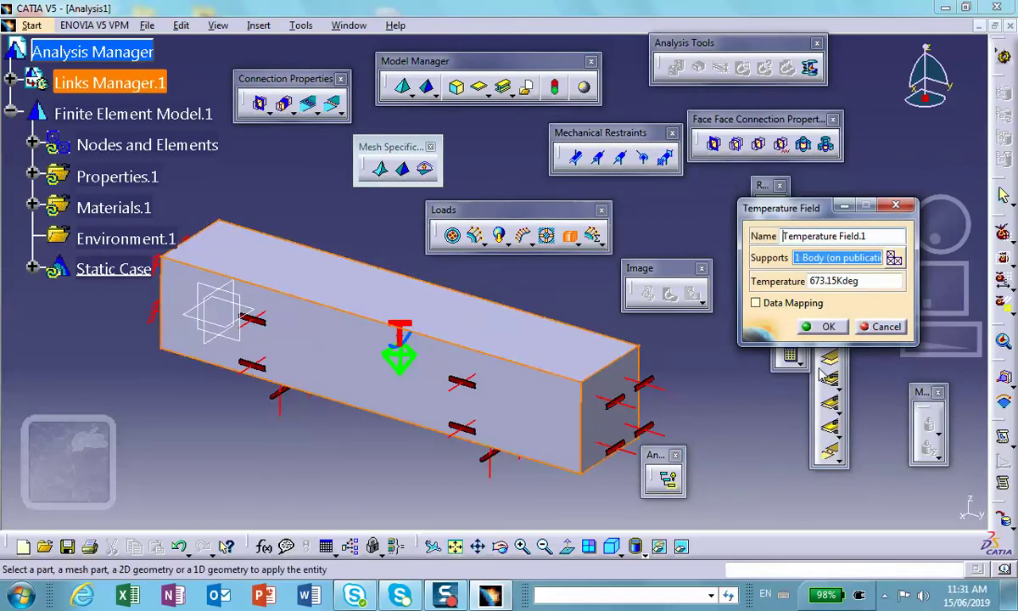
pyautogui.click(826, 326)
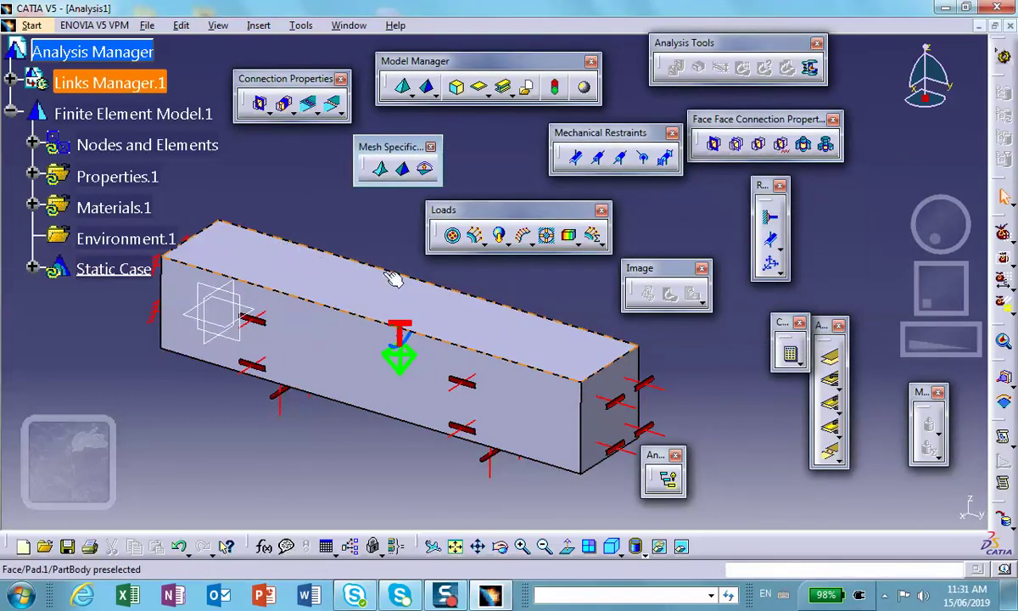
# - Compute the static case, accepting the resource estimate and continuing past the rotation-constraint warning
pyautogui.click(792, 357)
pyautogui.click(878, 503)
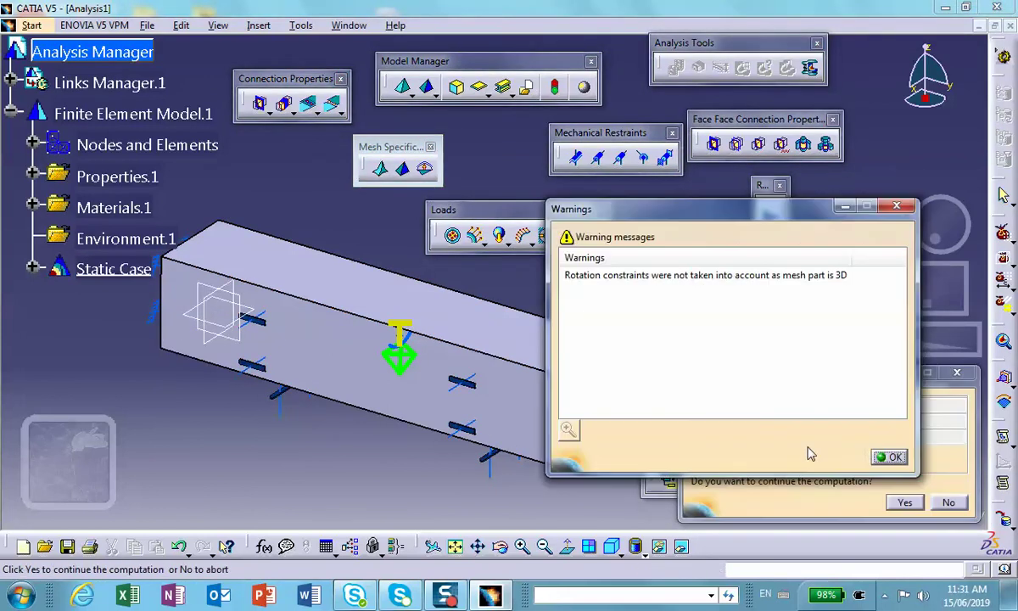
pyautogui.click(891, 458)
pyautogui.click(904, 502)
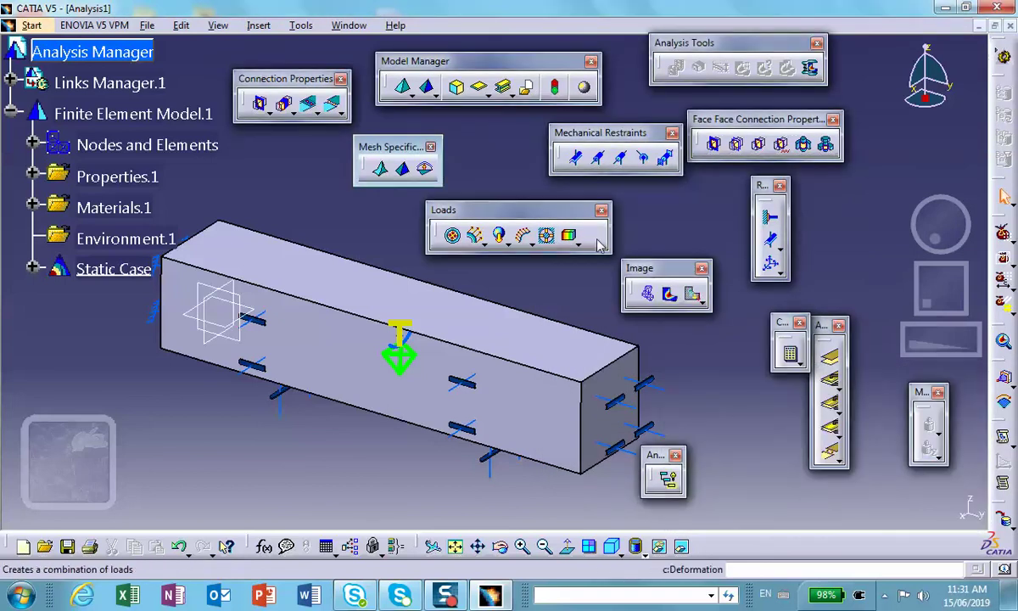
# - Create the Von Mises stress image and display it in shading with material mode
pyautogui.click(669, 293)
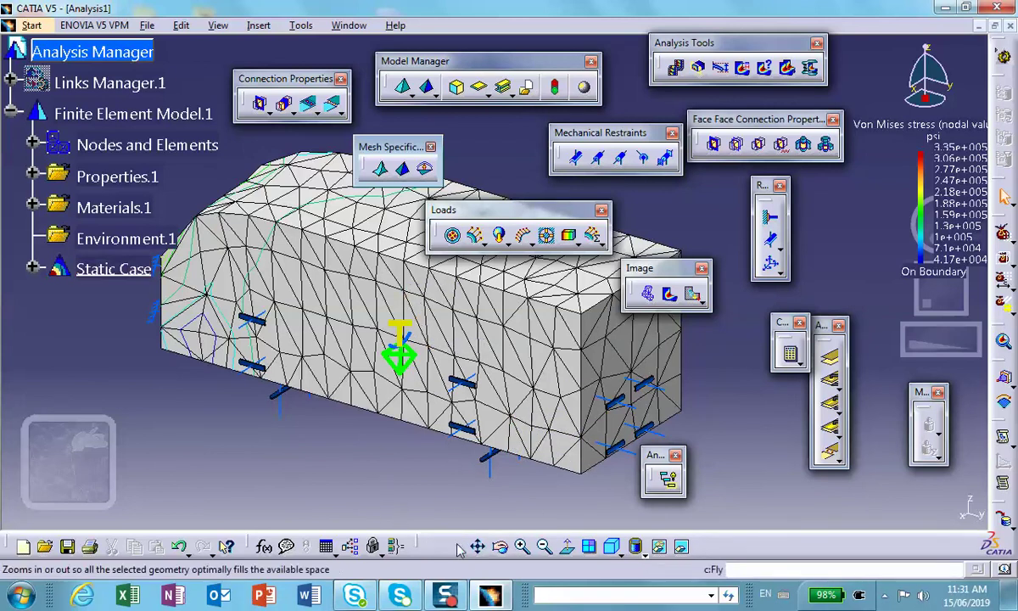
pyautogui.click(641, 552)
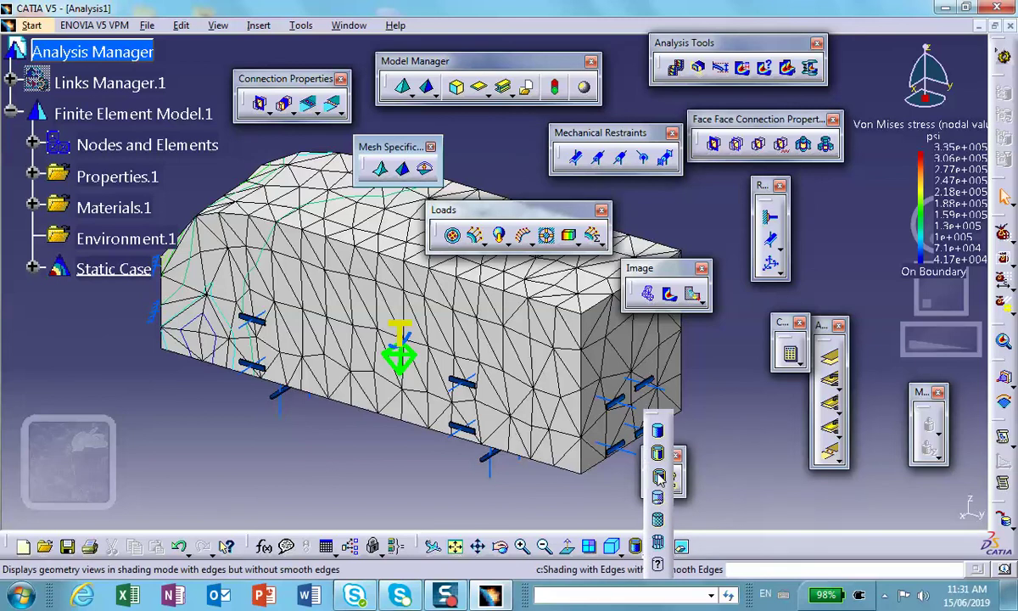
pyautogui.click(653, 519)
# - Turn off the displacement-based deformation in the Von Mises stress image, keeping the Average iso type
pyautogui.moveTo(416, 359)
pyautogui.mouseDown(button='middle')
pyautogui.moveTo(411, 432)
pyautogui.moveTo(376, 364)
pyautogui.moveTo(411, 318)
pyautogui.mouseUp(button='middle')
pyautogui.doubleClick(410, 319)
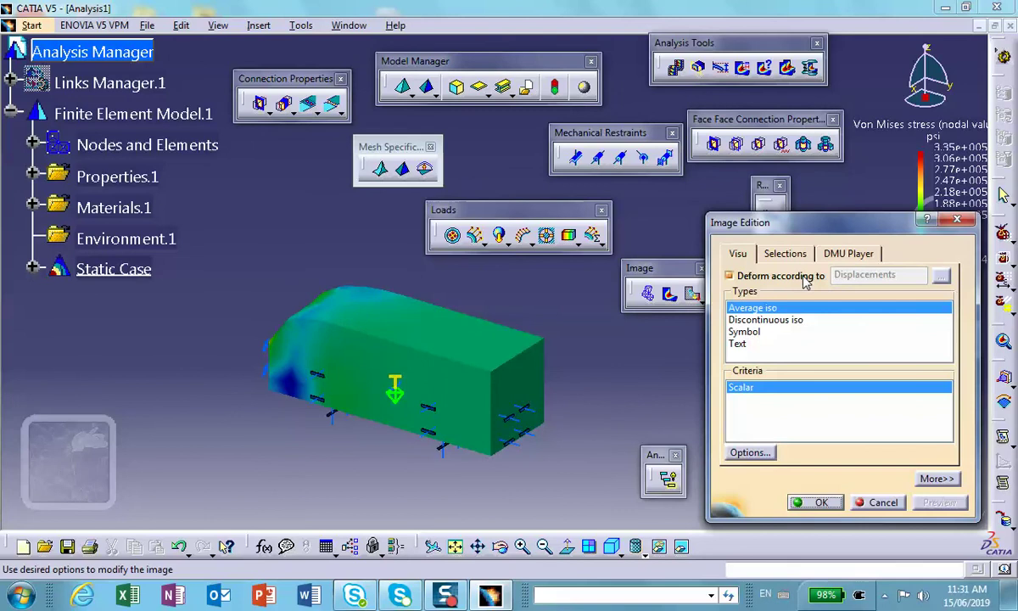
pyautogui.click(730, 276)
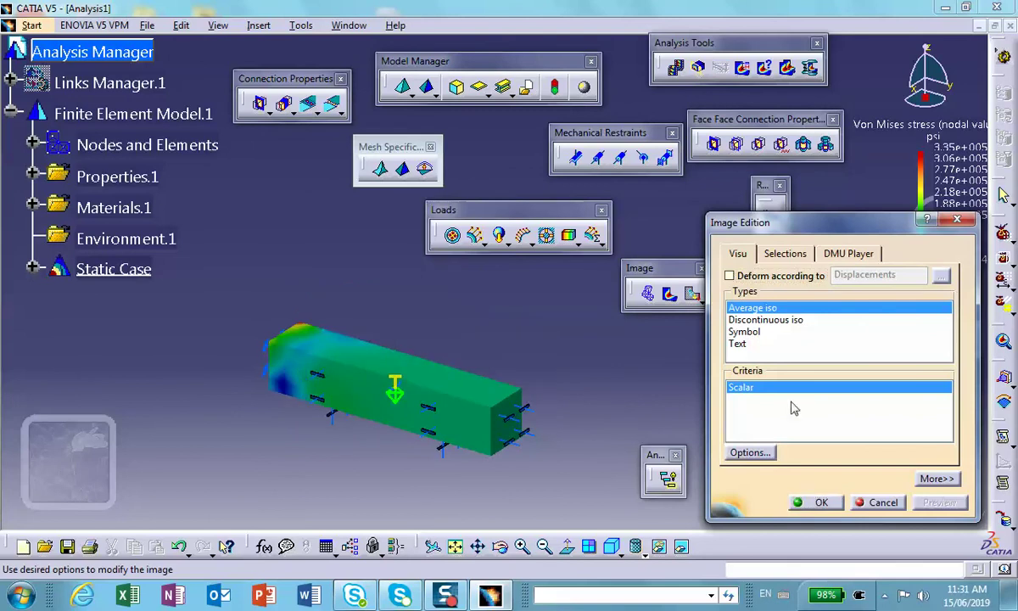
pyautogui.click(819, 503)
pyautogui.moveTo(509, 416); pyautogui.dragTo(657, 314, button='middle')
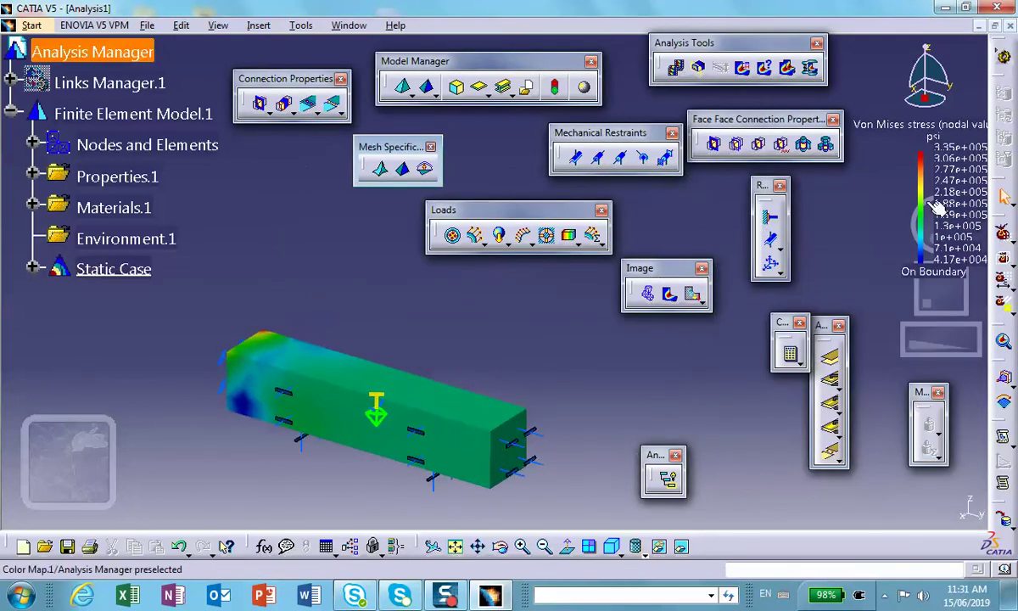
pyautogui.moveTo(456, 342); pyautogui.dragTo(433, 319, button='middle')
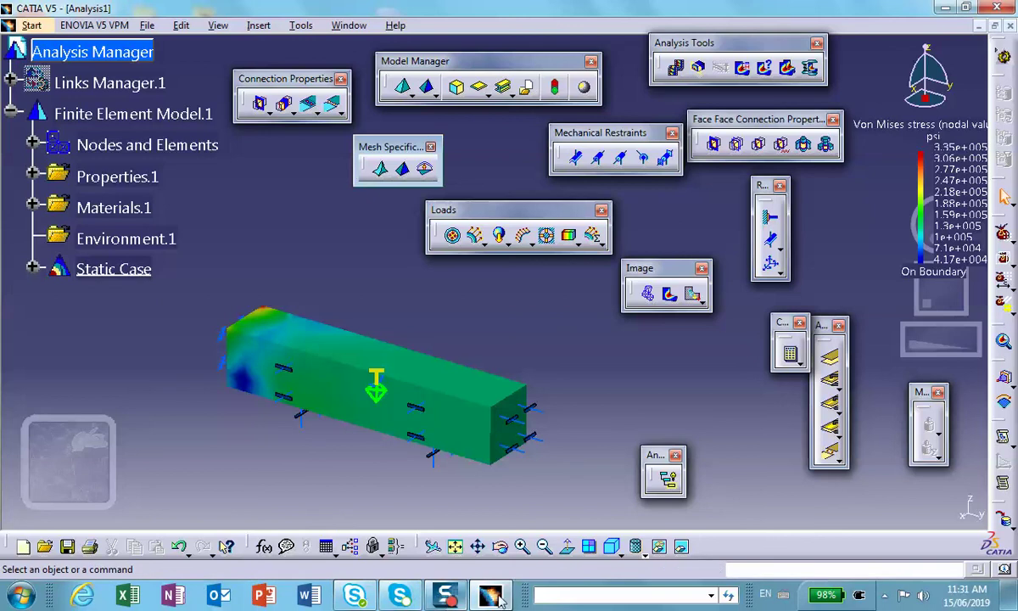
# - Save the analysis through Save Management as Analysis1.CATAnalysis in the Desktop's temp-effect folder
pyautogui.click(146, 27)
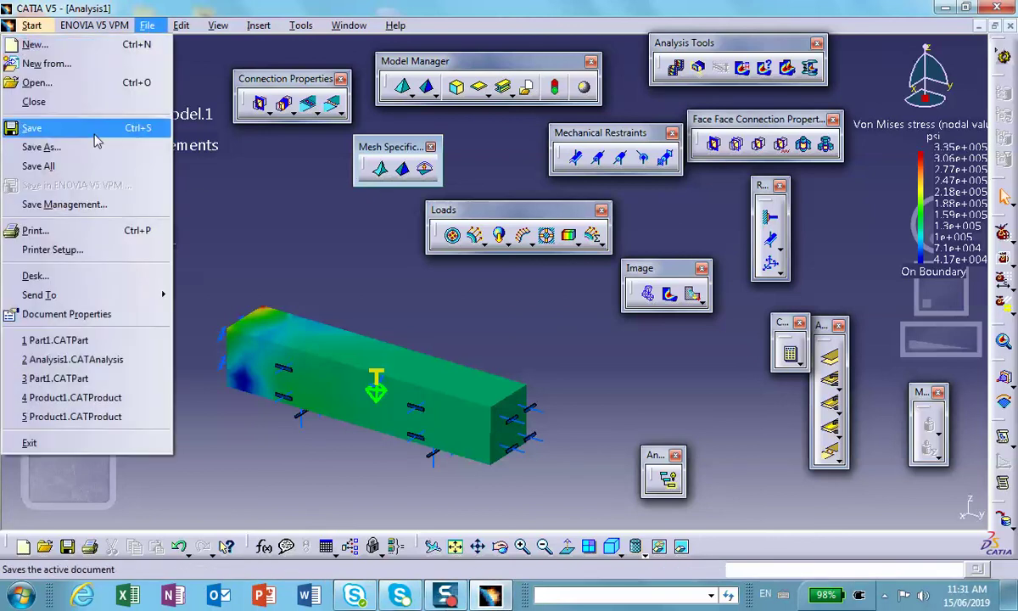
pyautogui.click(61, 204)
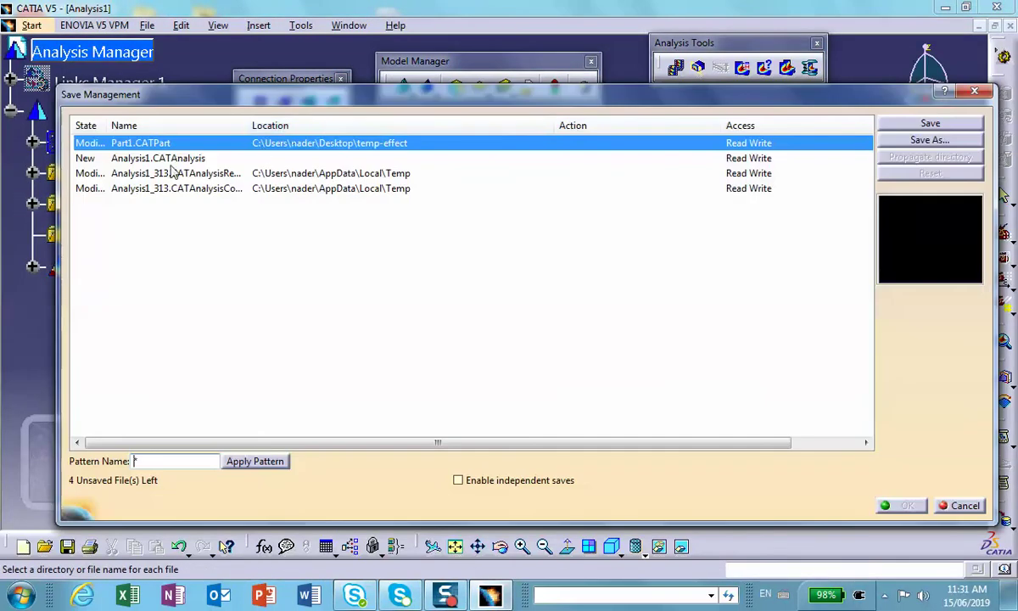
pyautogui.click(164, 157)
pyautogui.click(925, 140)
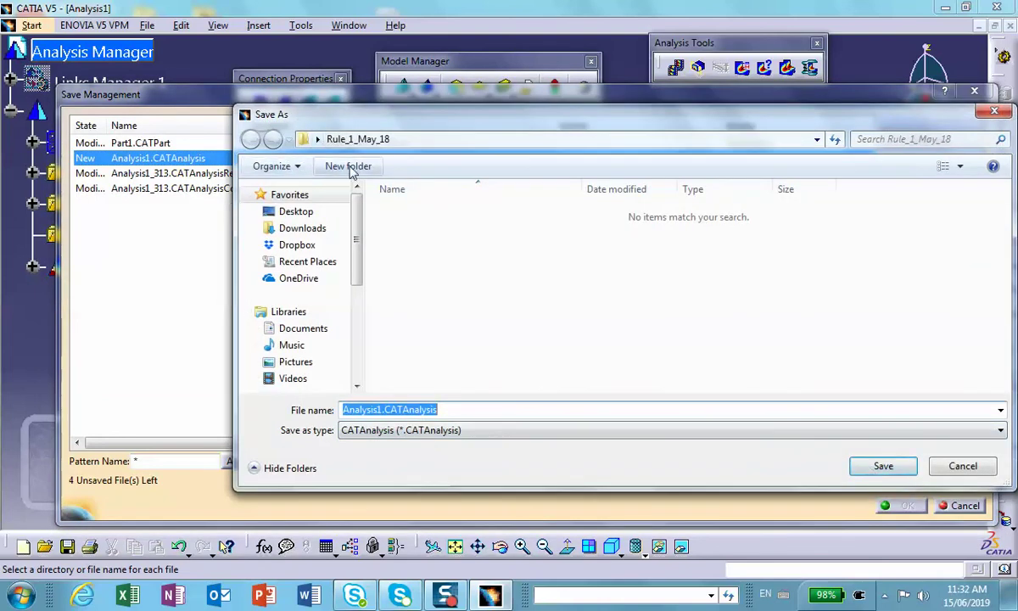
pyautogui.click(288, 211)
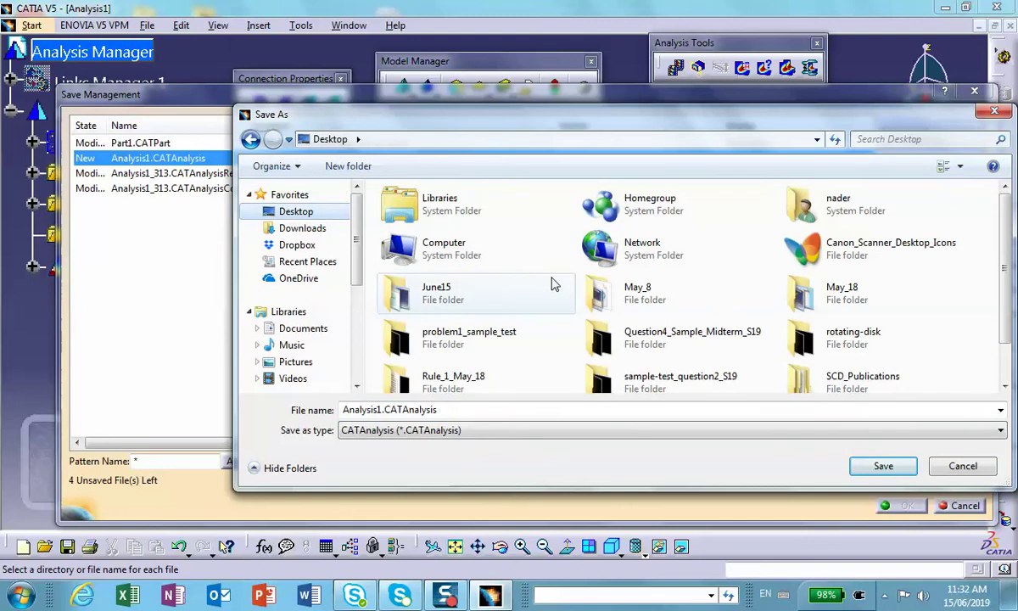
pyautogui.scroll(-5, 552, 284)
pyautogui.scroll(-2, 942, 255)
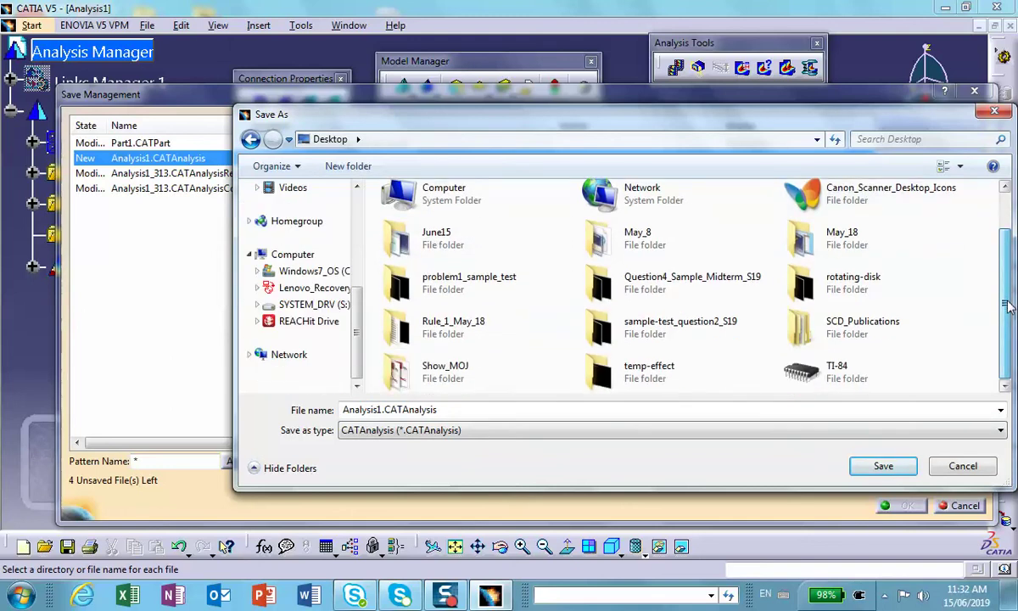
pyautogui.doubleClick(658, 378)
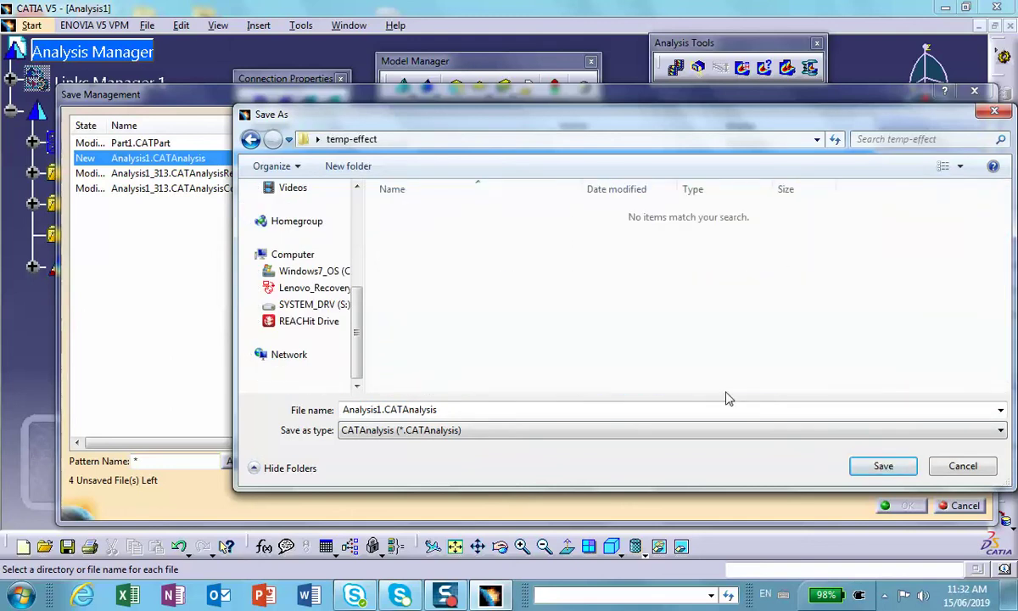
pyautogui.click(886, 465)
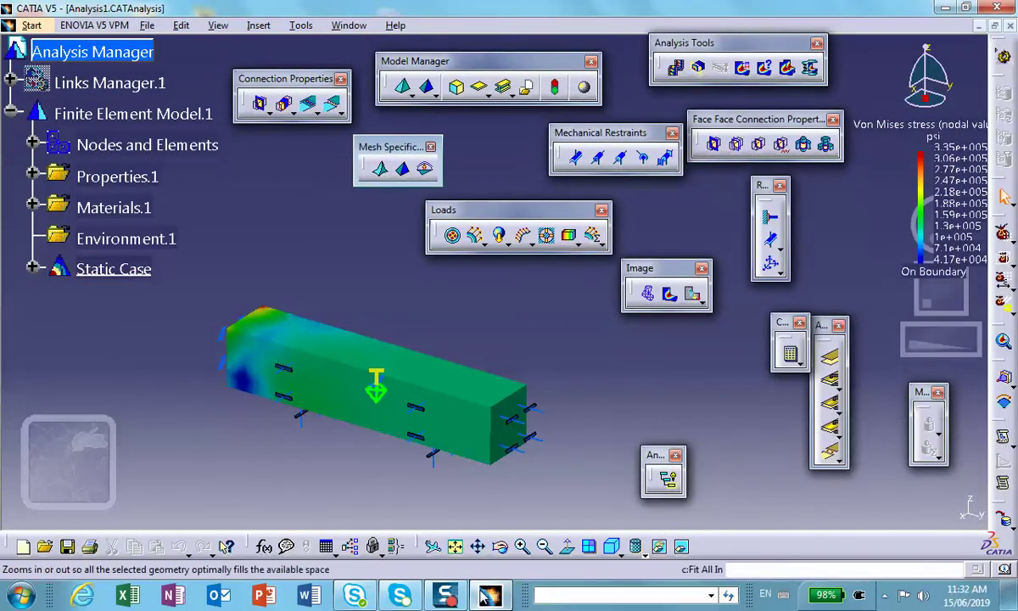
pyautogui.moveTo(485, 596)
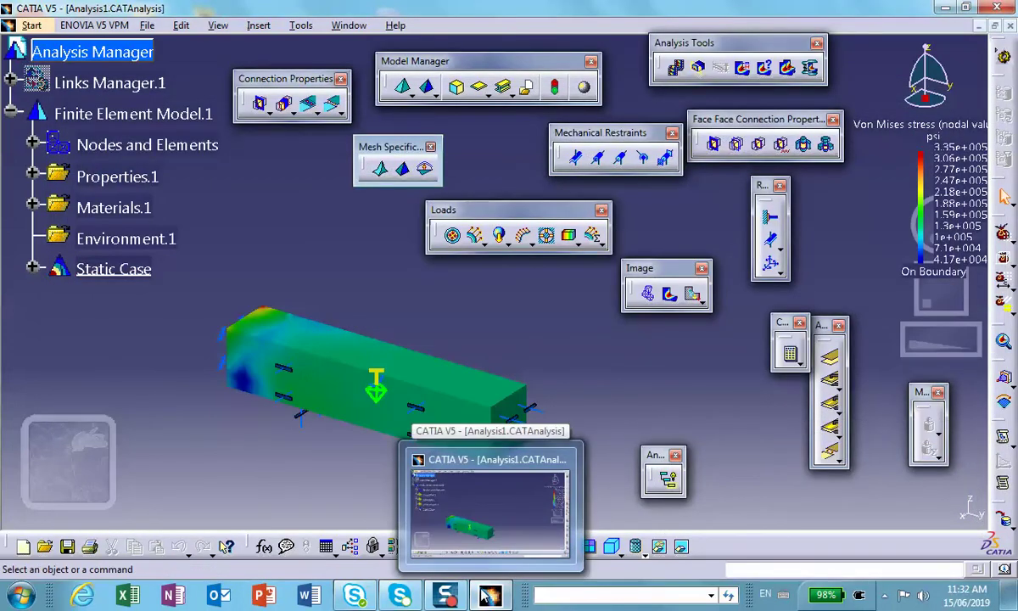